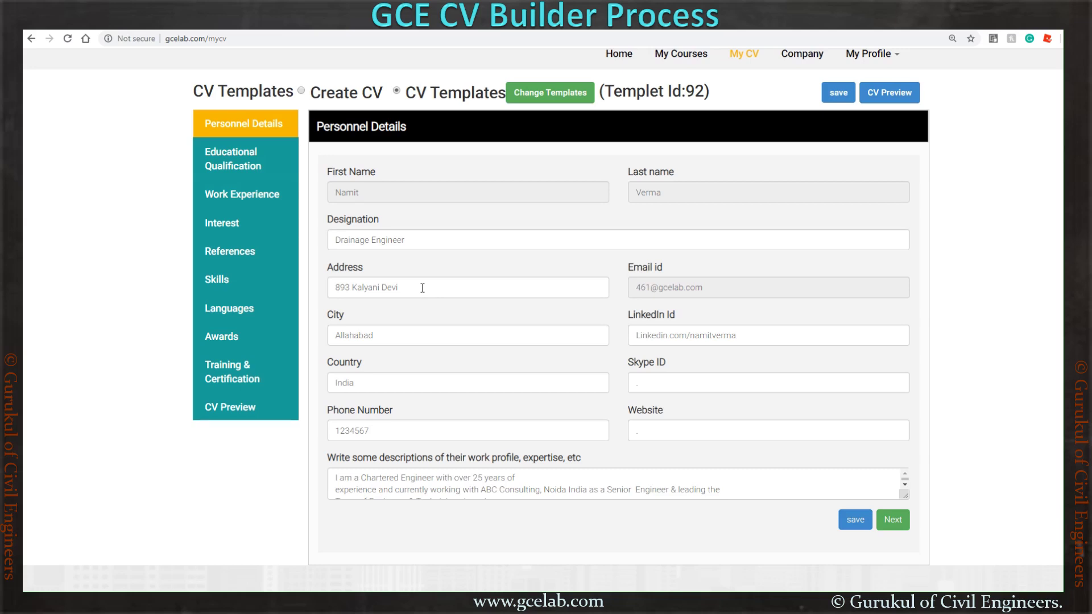
- Check the city, LinkedIn, country, phone, Skype ID and website entries in Personnel Details
left_click(419, 337)
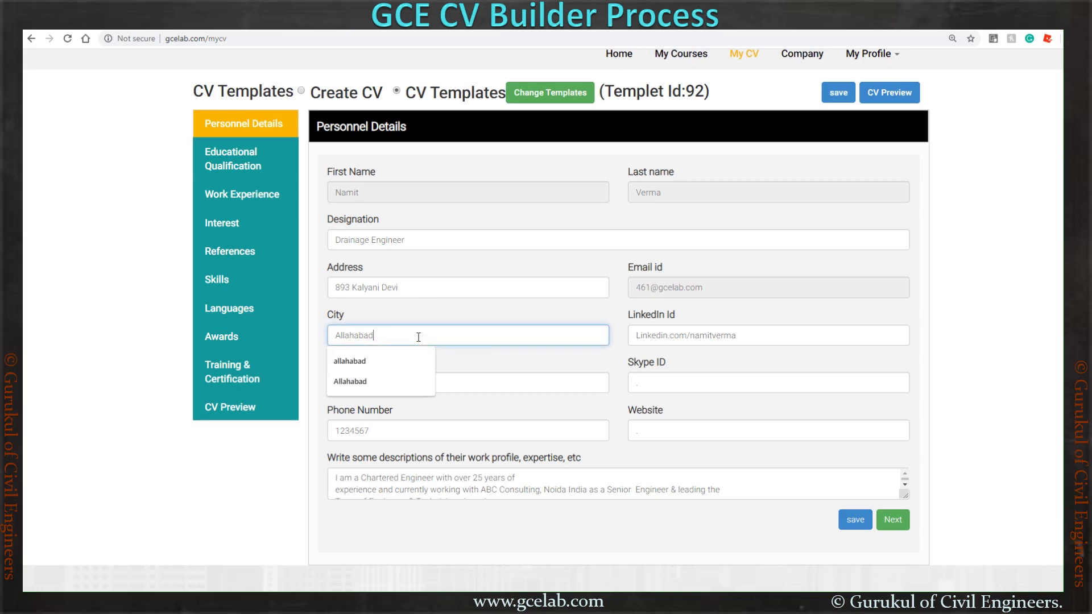
left_click(743, 336)
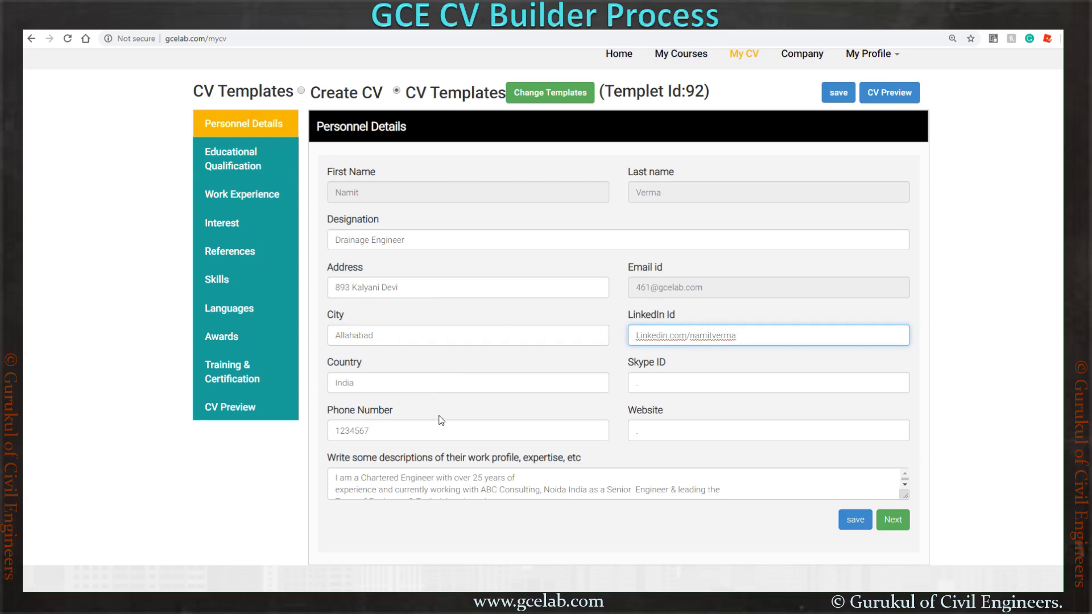
left_click(447, 385)
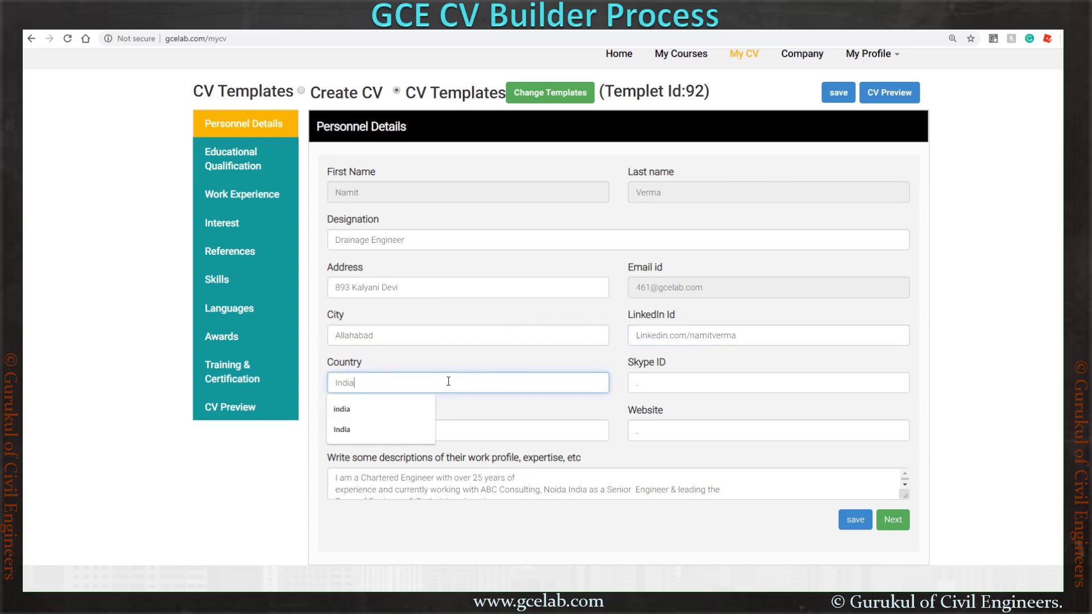
left_click(498, 430)
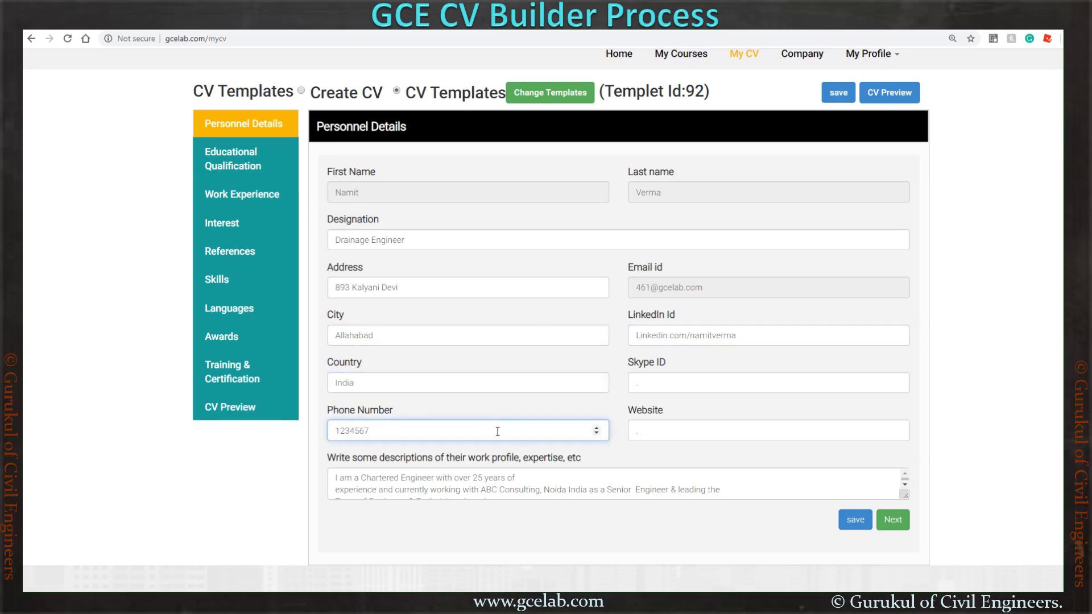
left_click(653, 376)
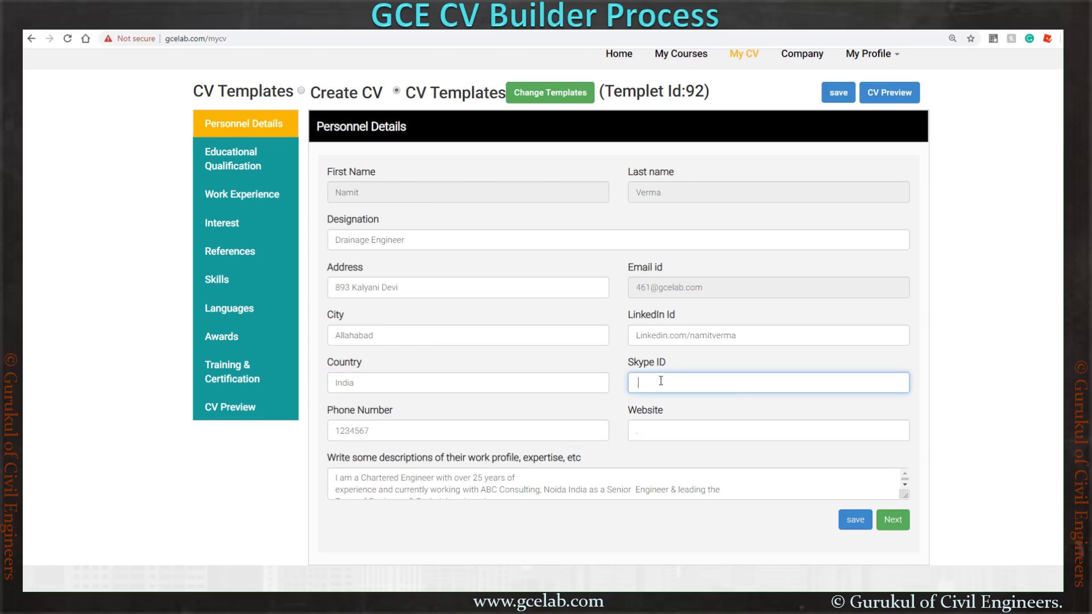
left_click(649, 435)
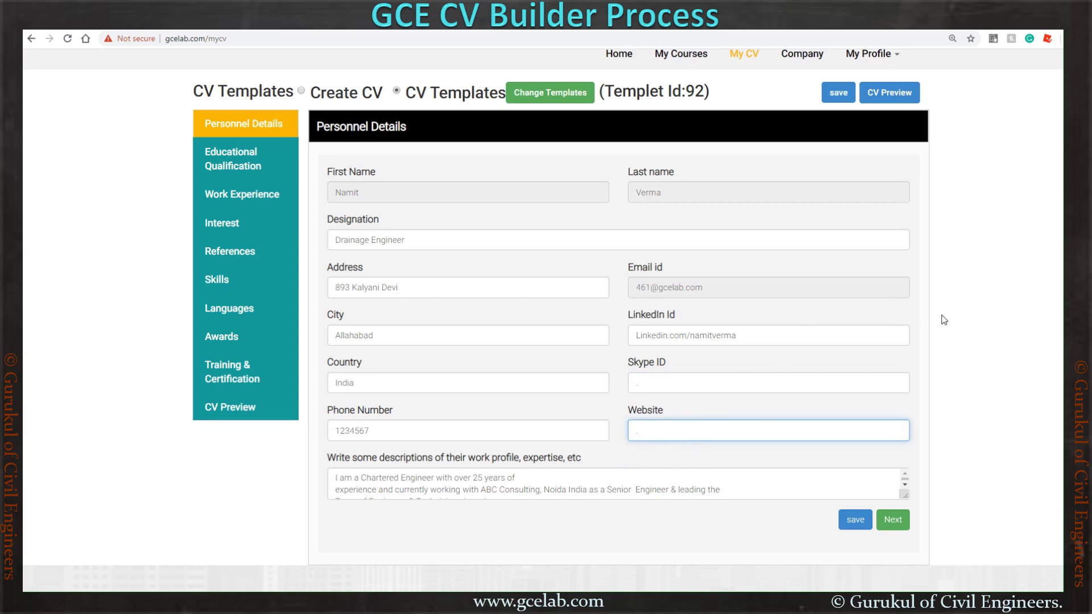
- Review the work-profile description and save the Personnel Details
left_click(556, 489)
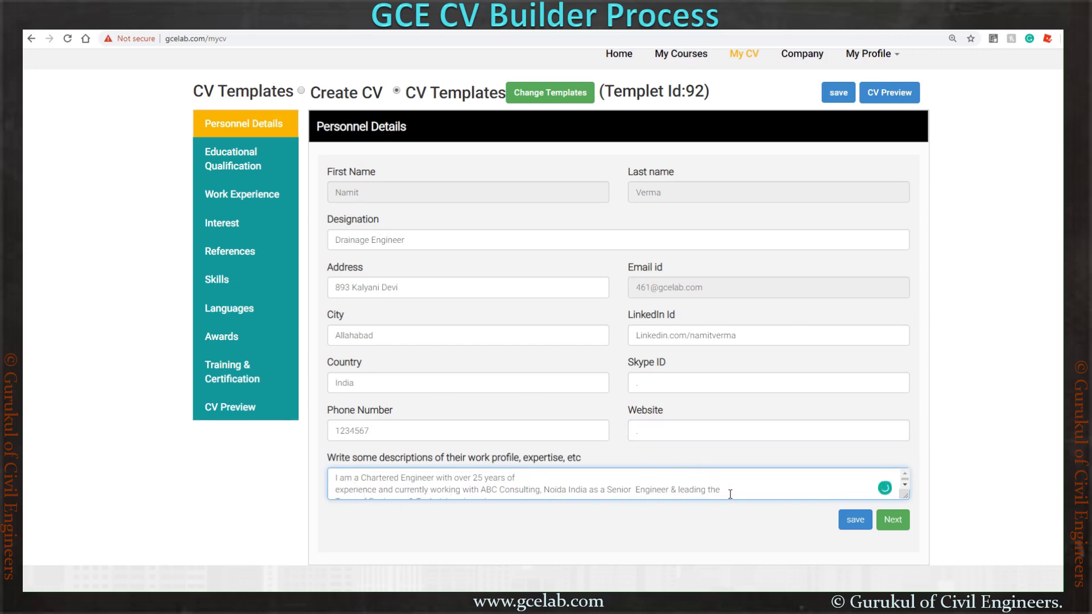
scroll(725, 491, "down", 2)
scroll(719, 490, "up", 2)
scroll(408, 483, "down", 4)
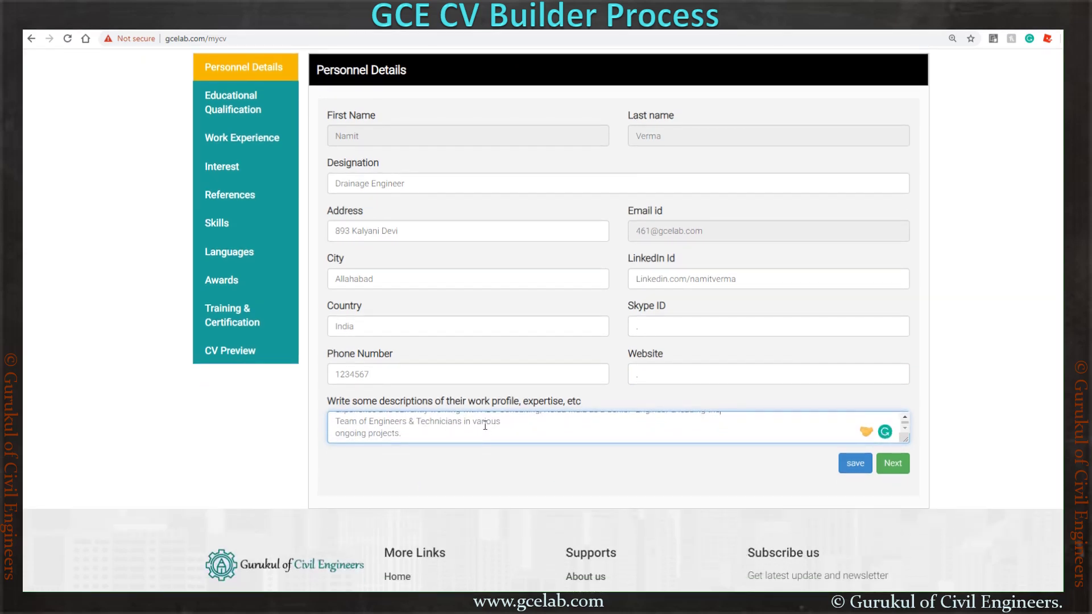
scroll(680, 459, "up", 1)
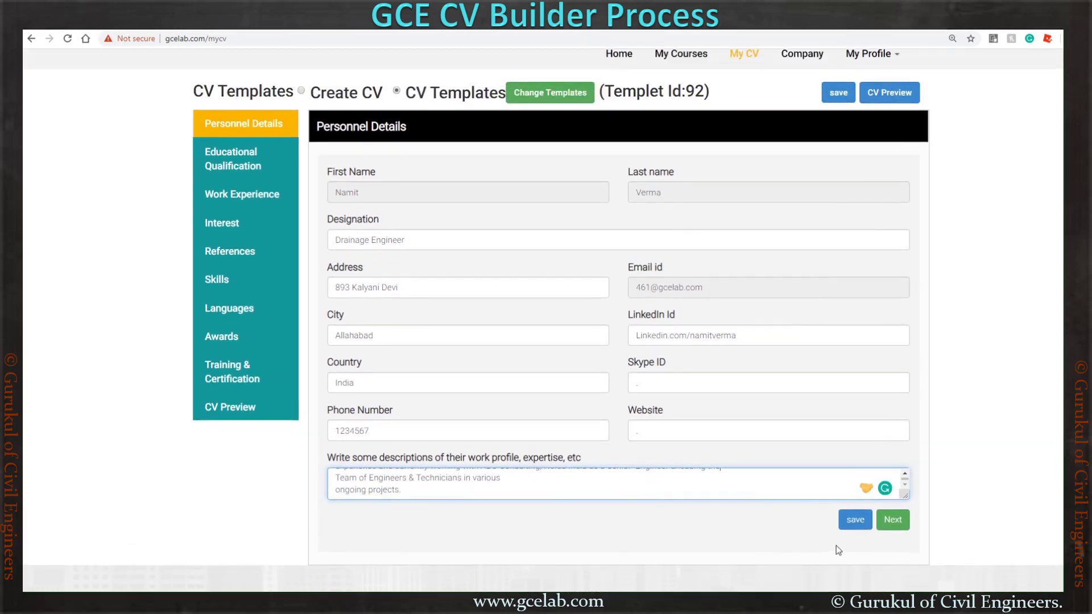
left_click(853, 520)
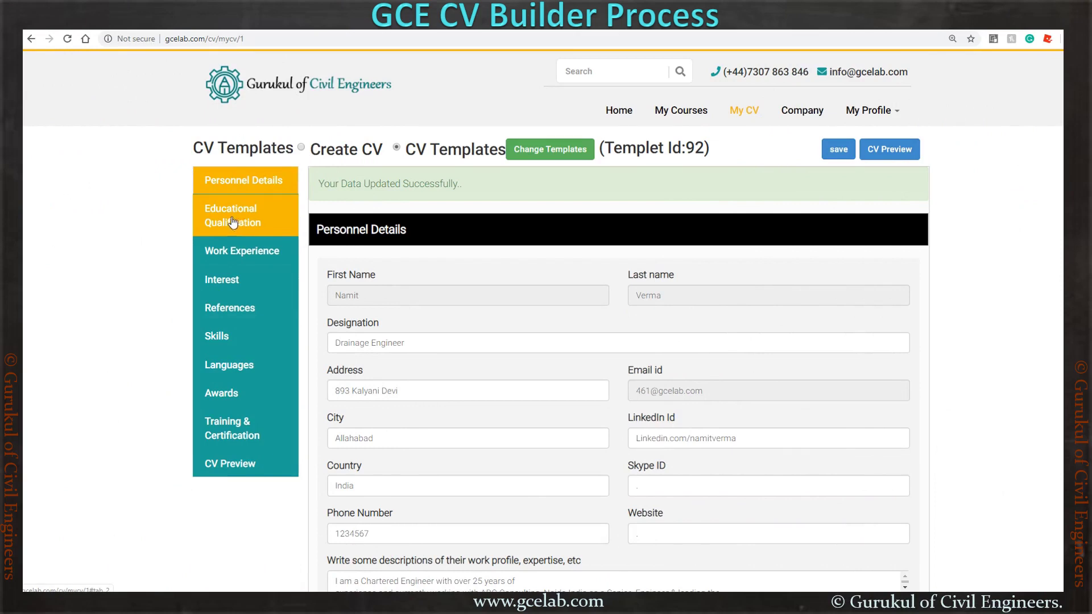
- Open Educational Qualification and add a second, empty education entry
left_click(231, 221)
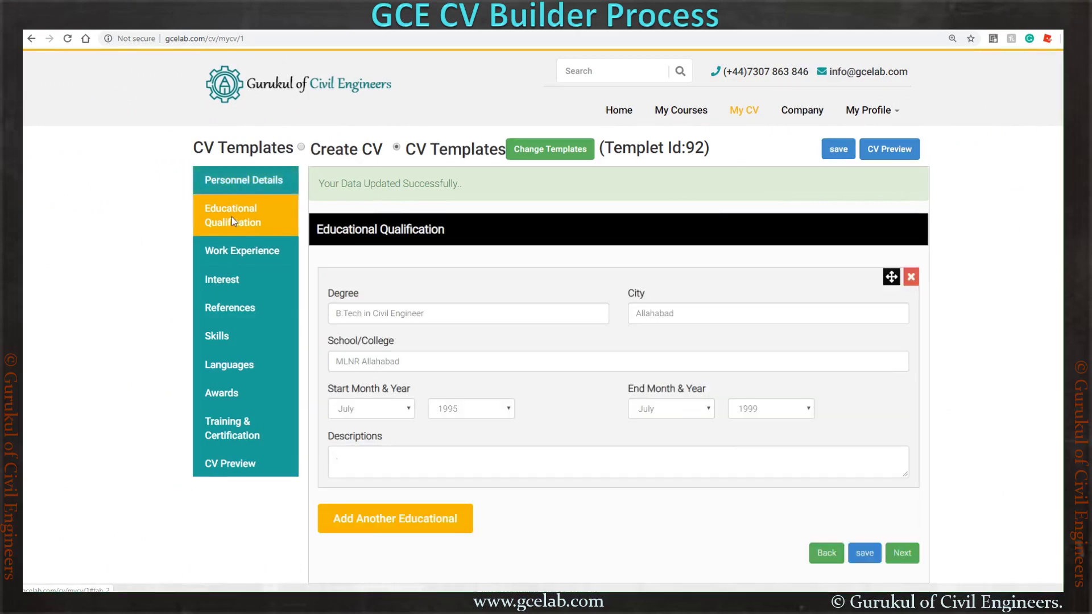
scroll(511, 402, "down", 1)
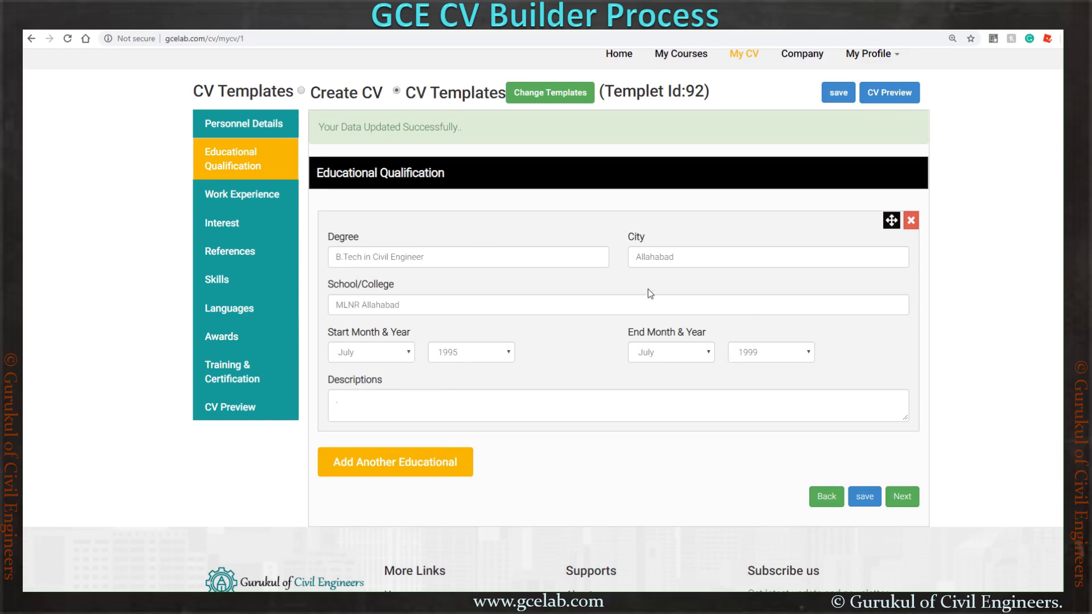
left_click(376, 465)
scroll(426, 426, "down", 1)
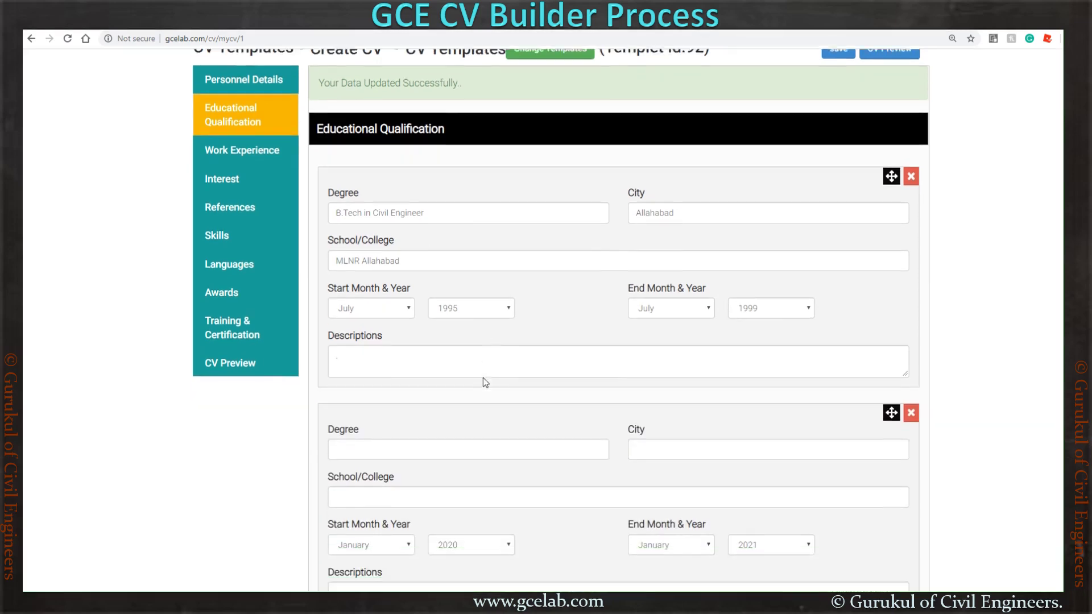
- Fill in Masters in Transportation Planning, New Delhi and JC Institute of Technology, then save
left_click(430, 437)
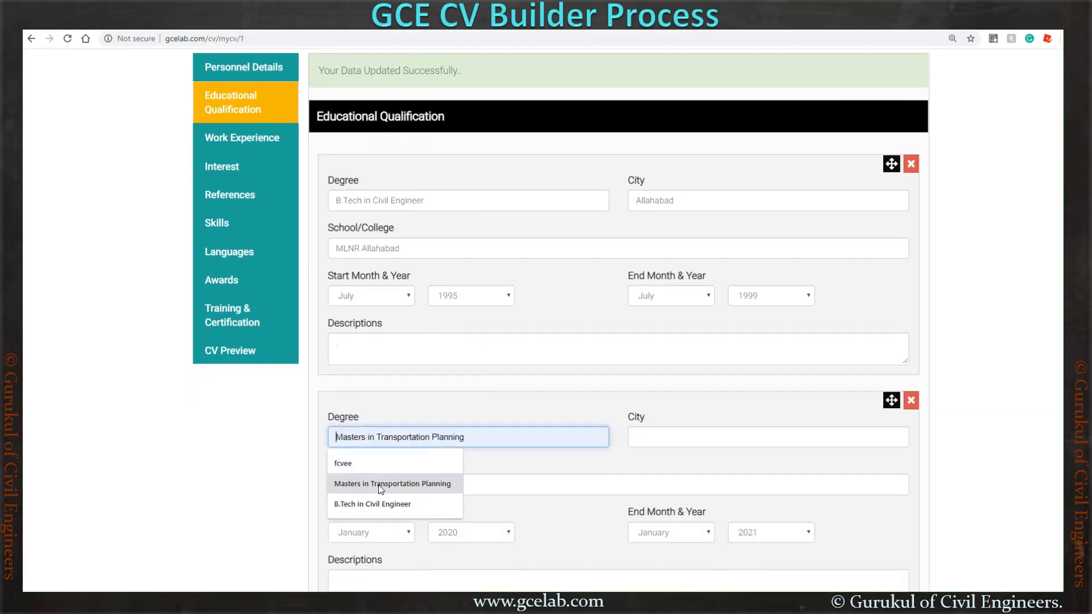
left_click(379, 484)
left_click(656, 433)
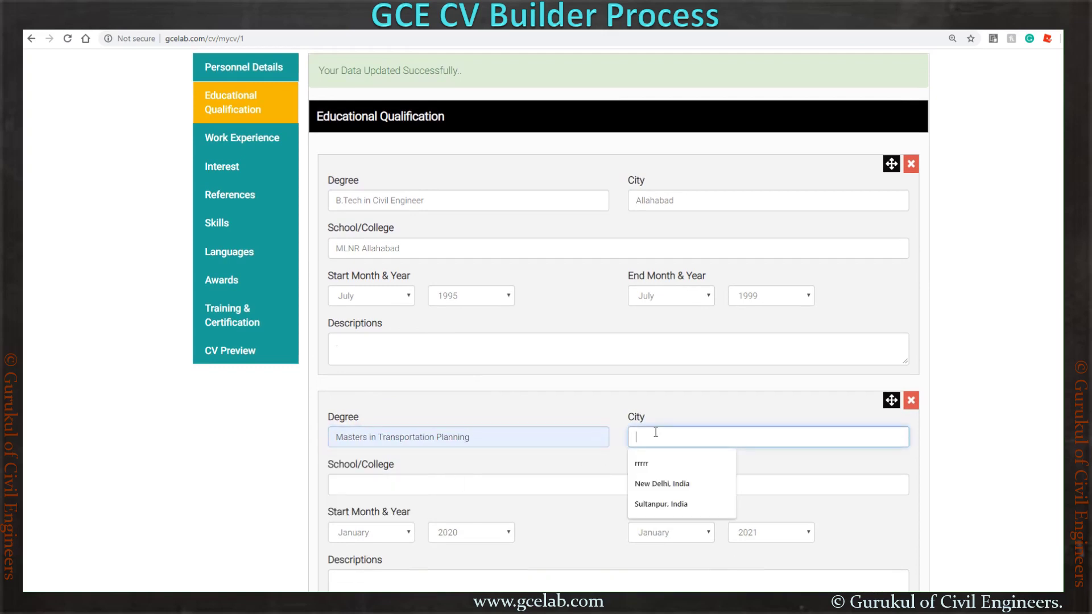
left_click(680, 486)
left_click(604, 484)
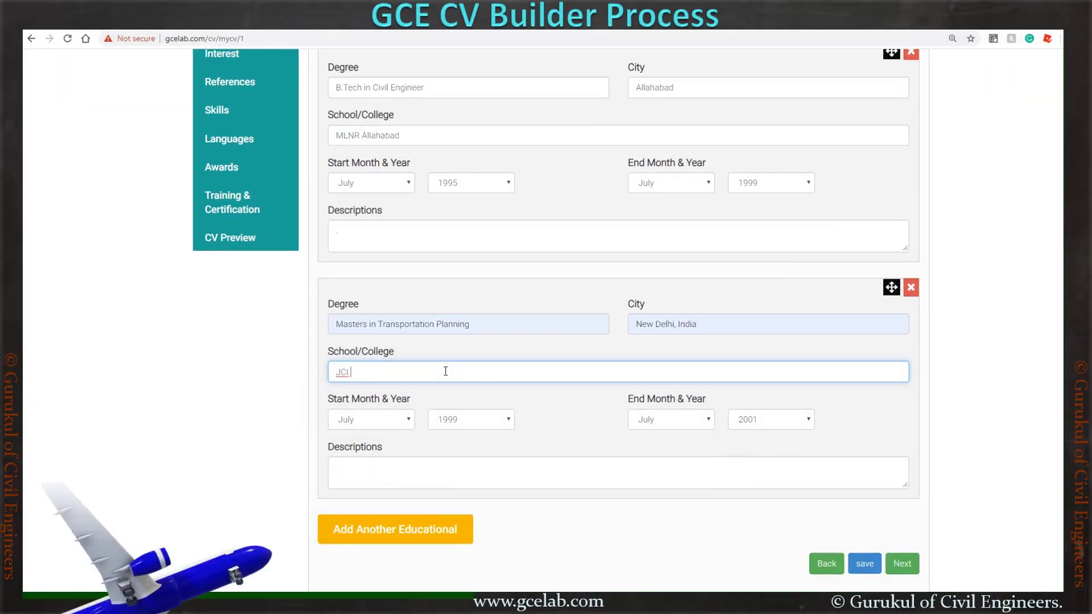
key("BackSpace")
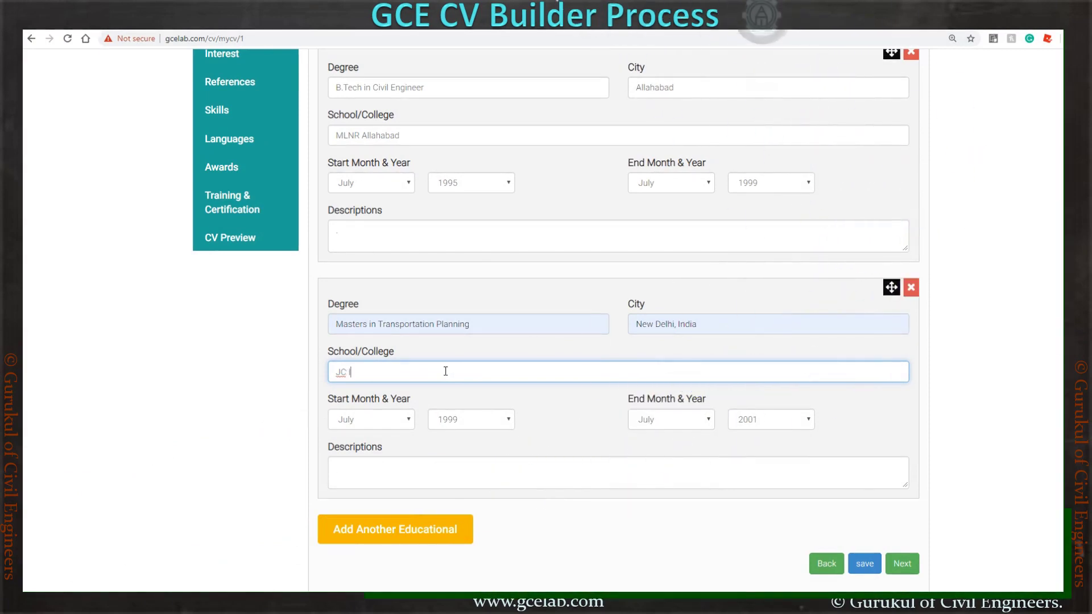
type("Institut")
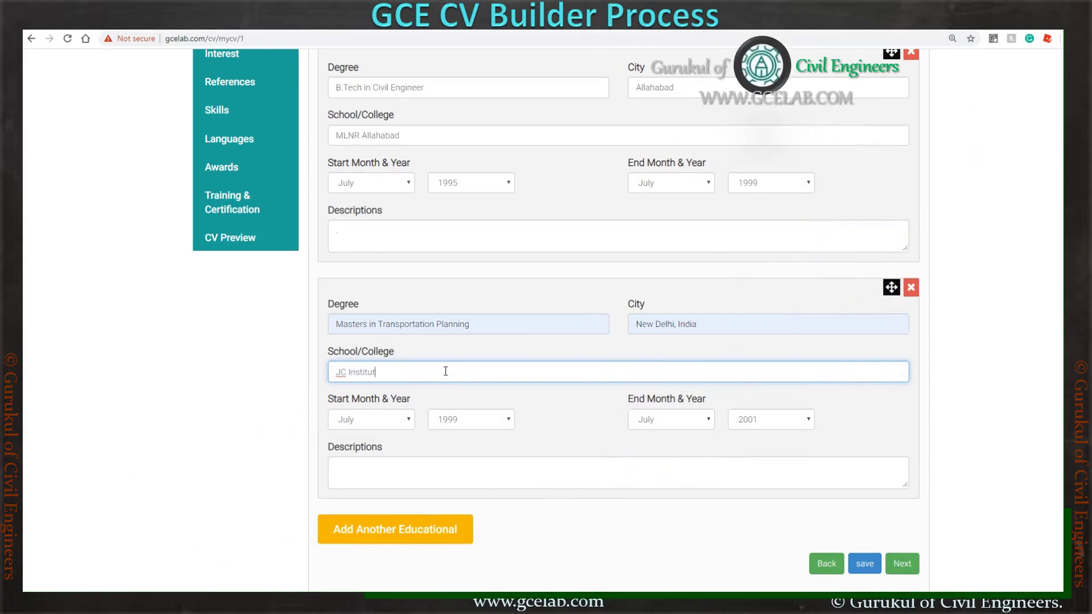
type("e of Te")
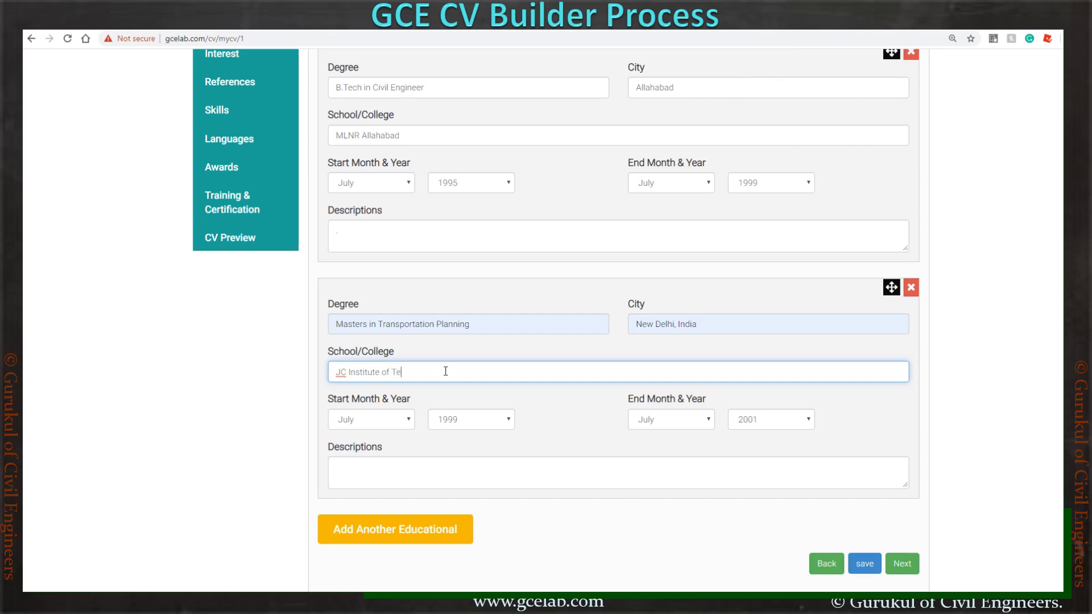
type("chnology")
left_click(510, 467)
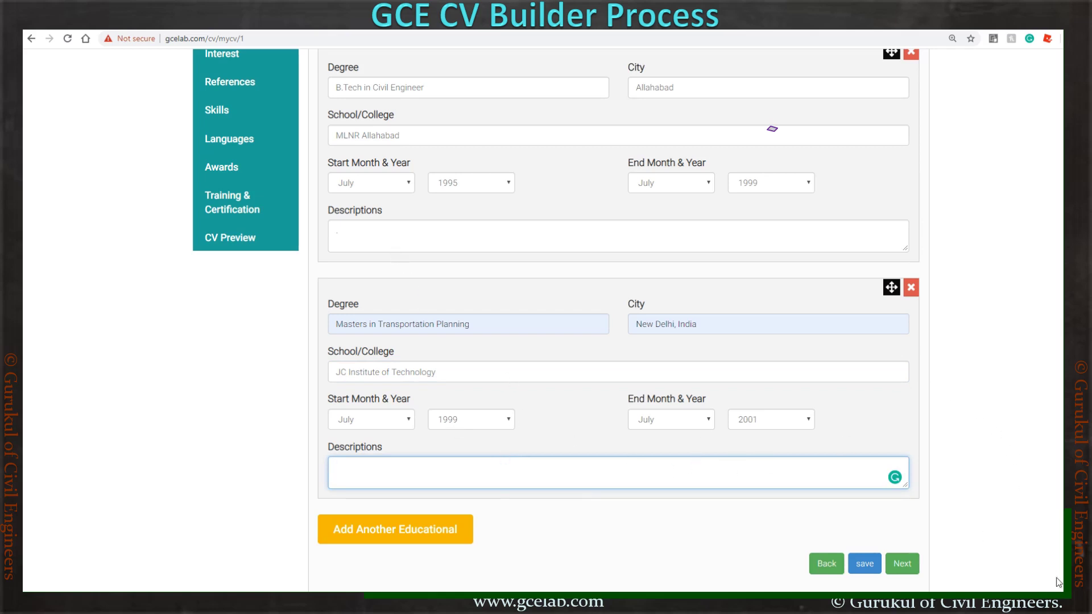
left_click(865, 564)
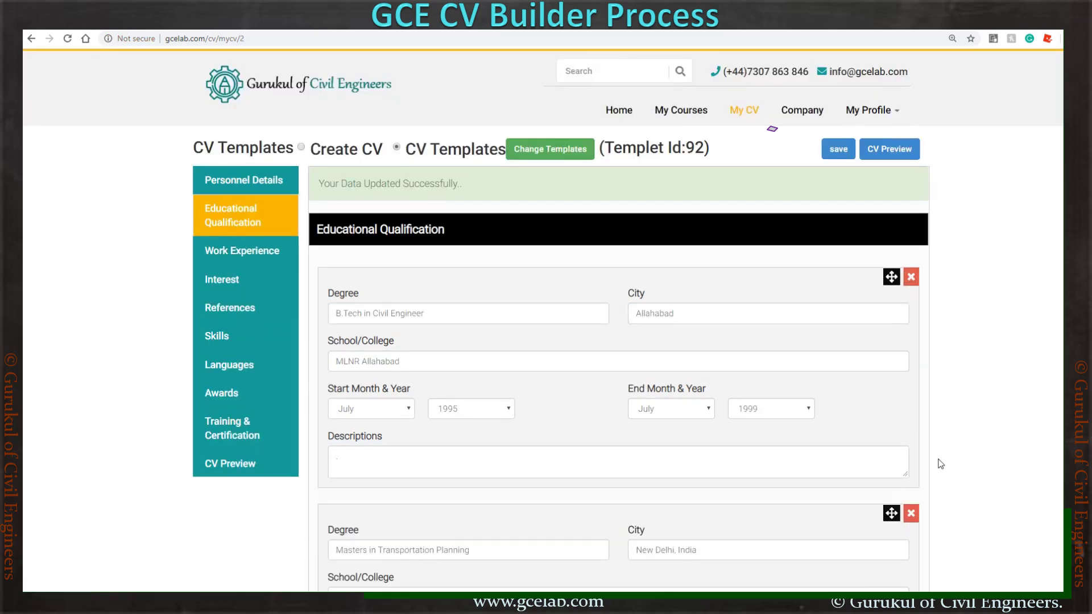
- Move the Masters entry above the first education entry, save, and go to Work Experience
scroll(940, 463, "down", 7)
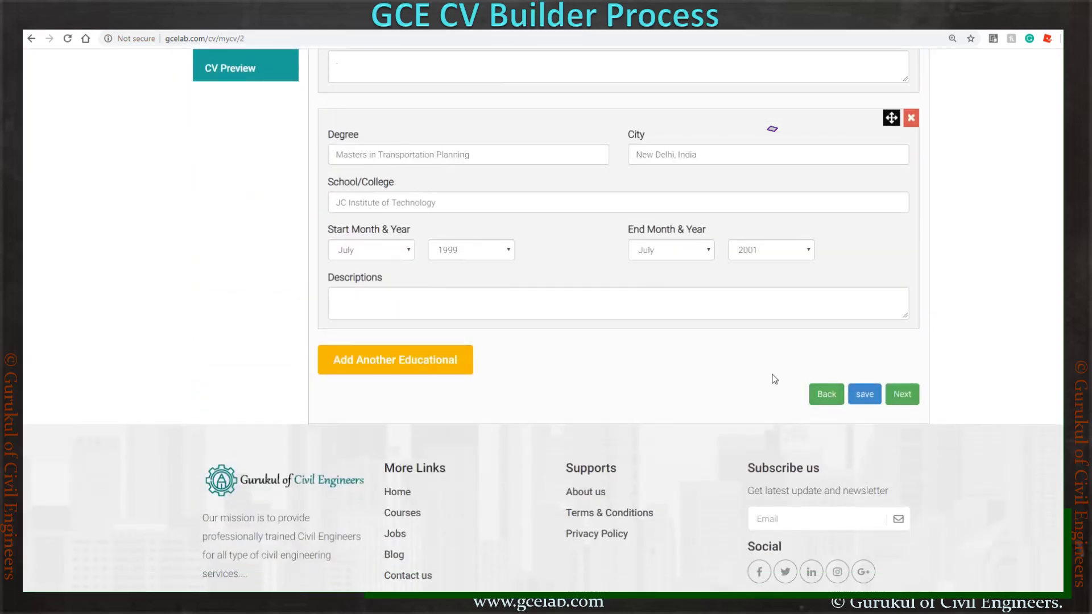
scroll(774, 379, "up", 5)
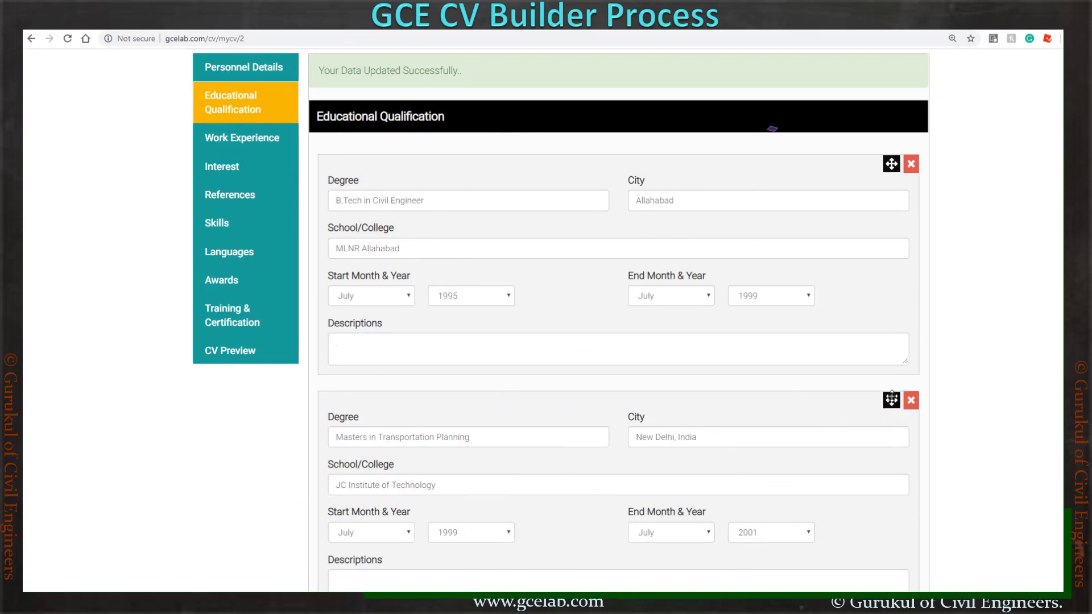
left_click_drag(891, 399, 890, 149)
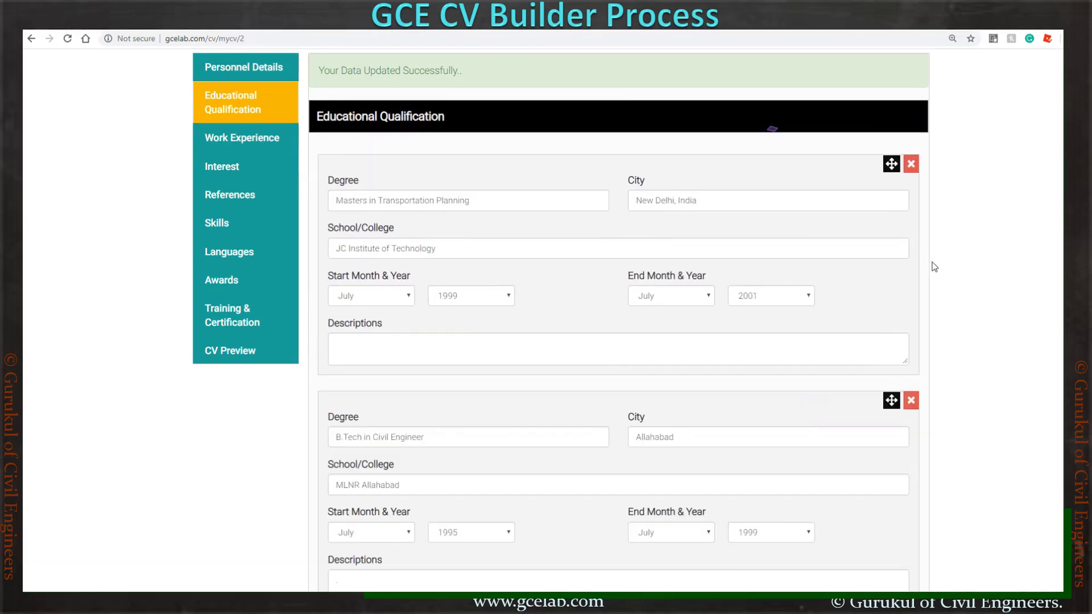
scroll(930, 267, "down", 1)
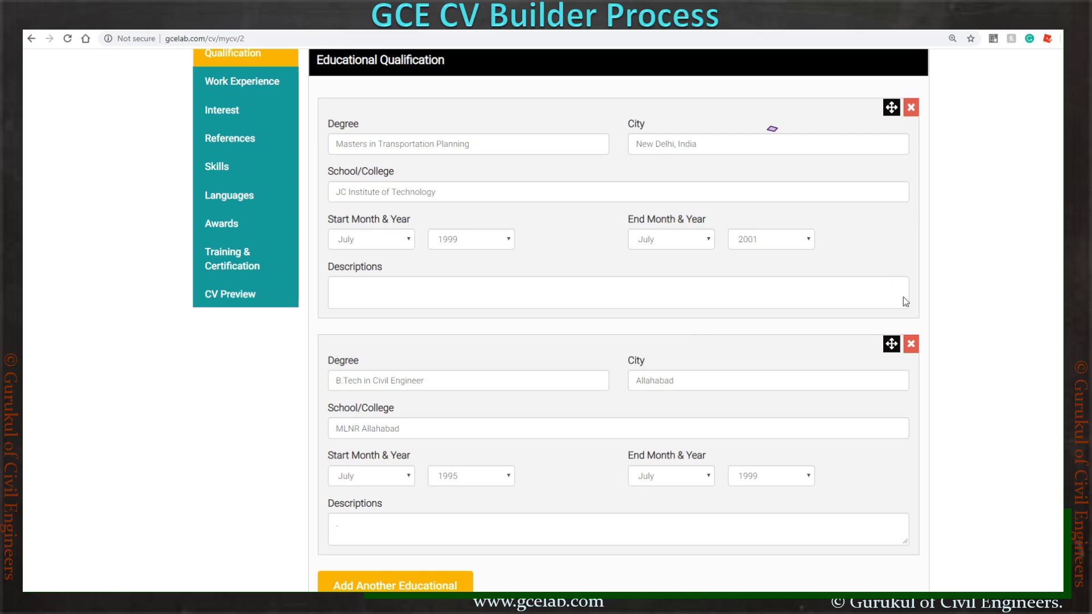
scroll(902, 219, "down", 1)
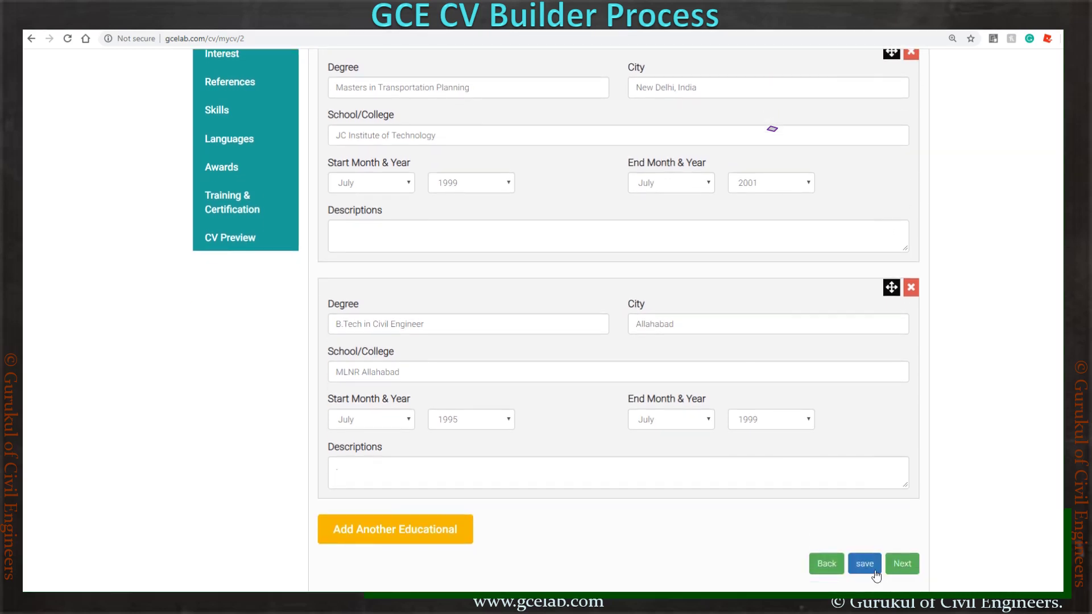
left_click(870, 572)
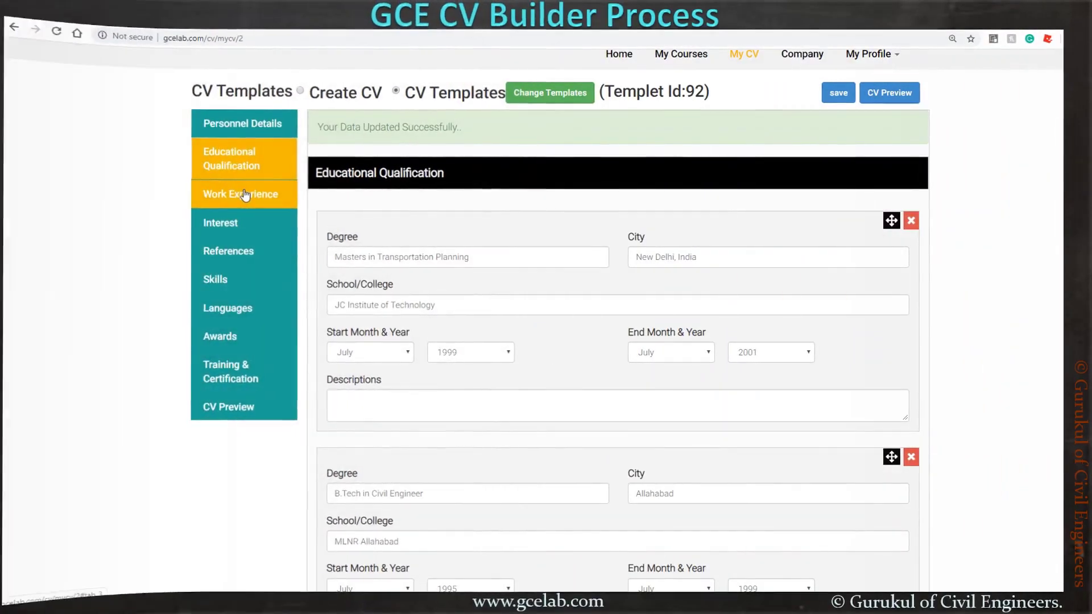
left_click(244, 194)
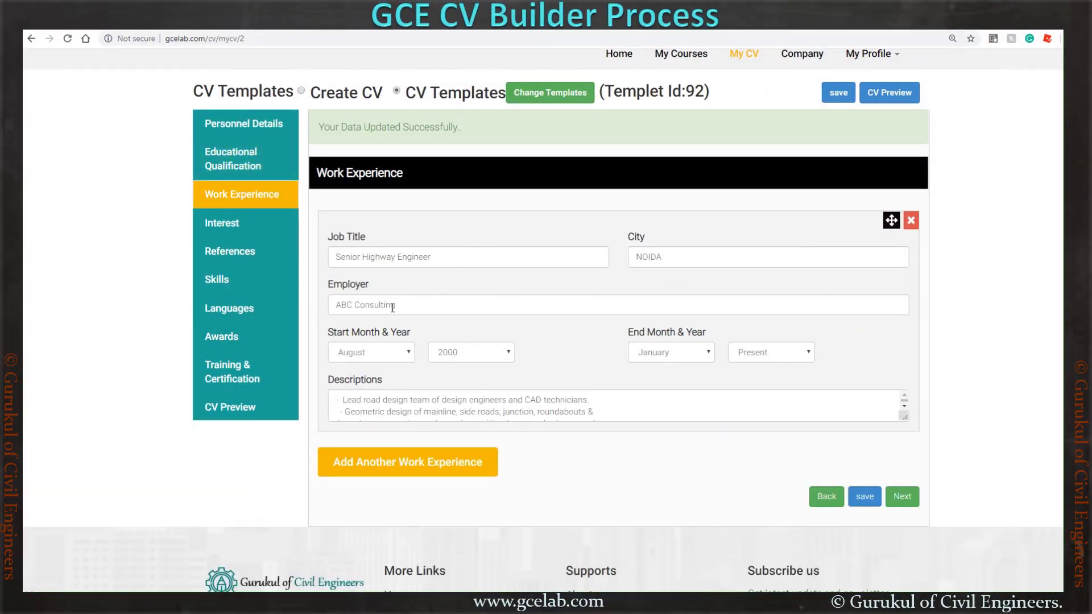
- Change the first job's end year to 2005 and add a second work-experience entry
left_click(602, 416)
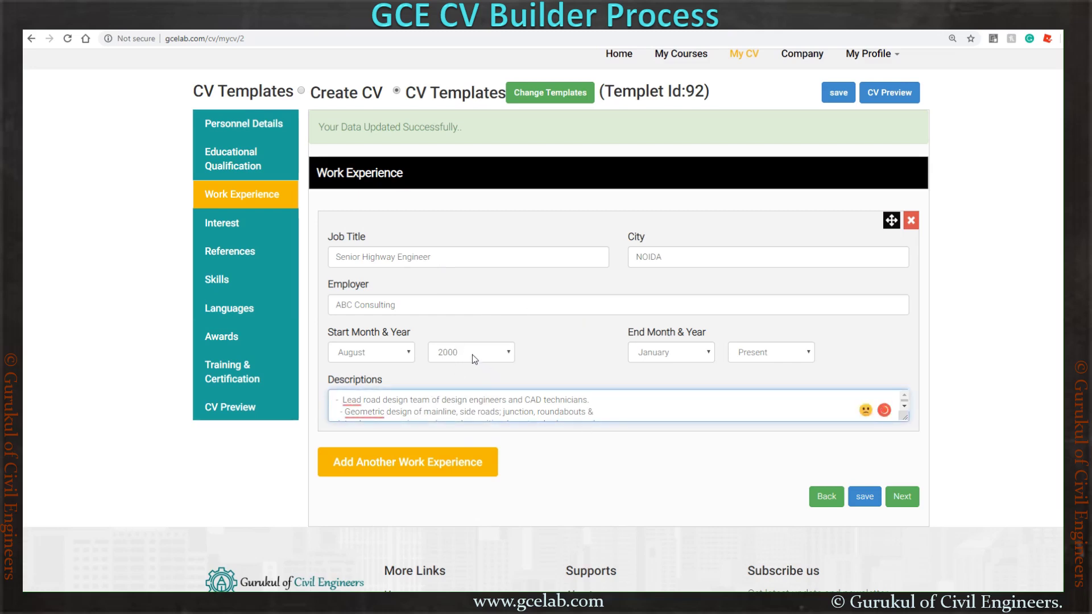
left_click(762, 353)
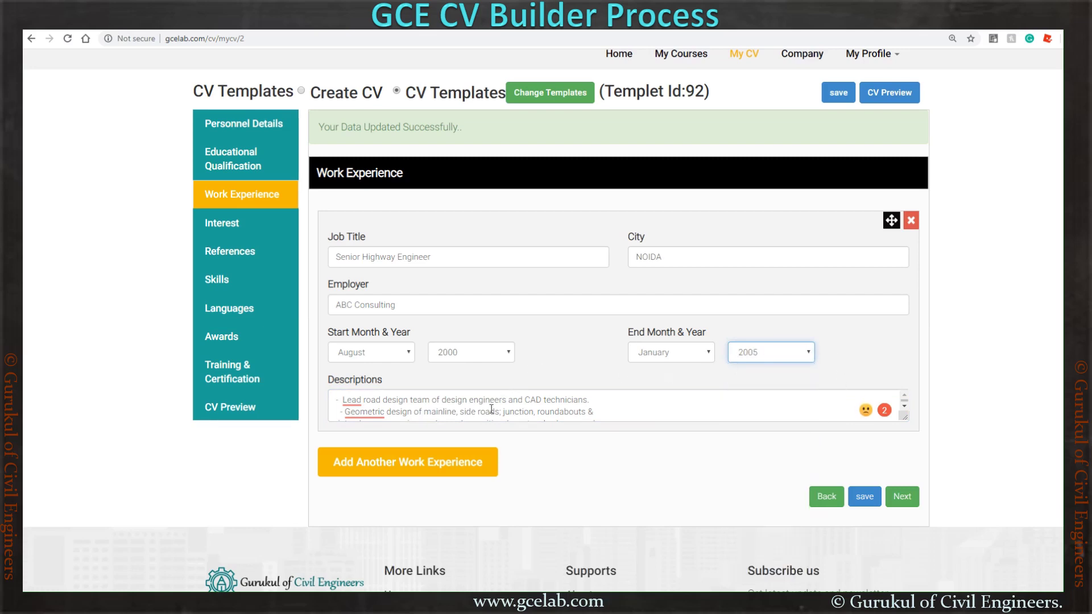
left_click(428, 466)
scroll(537, 447, "down", 1)
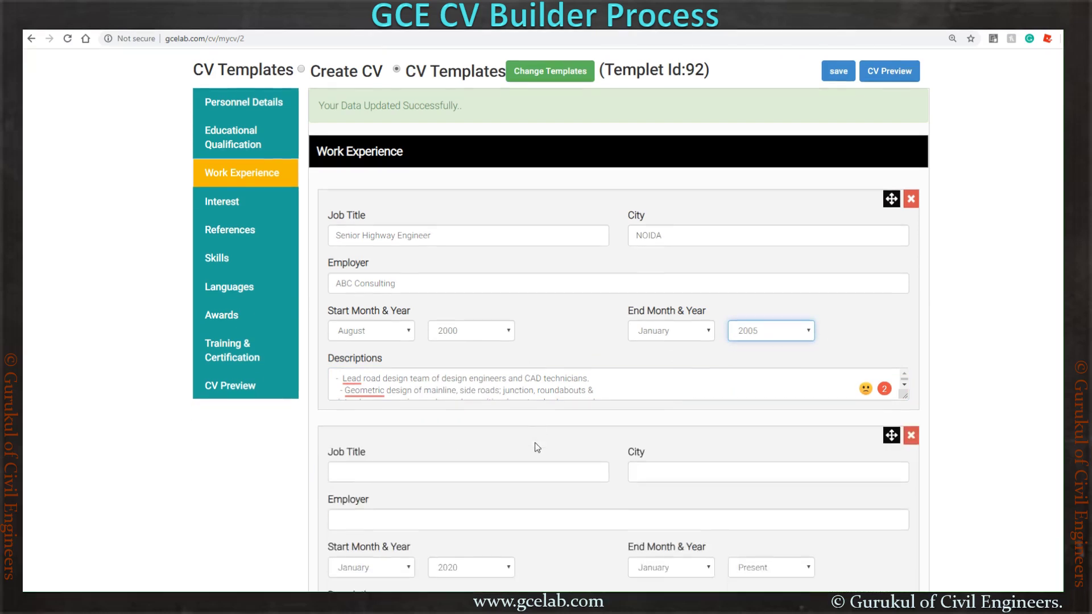
scroll(537, 447, "down", 1)
- Enter job title Senior Engineer, city Noida and employer SKC consulting for the second job
left_click(431, 439)
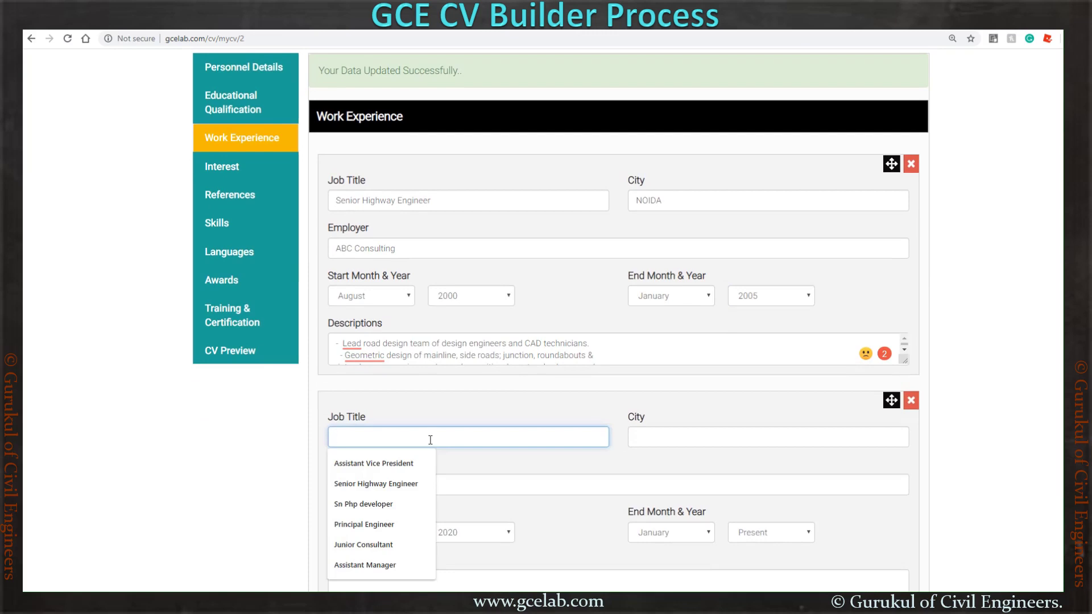
type("Senior ")
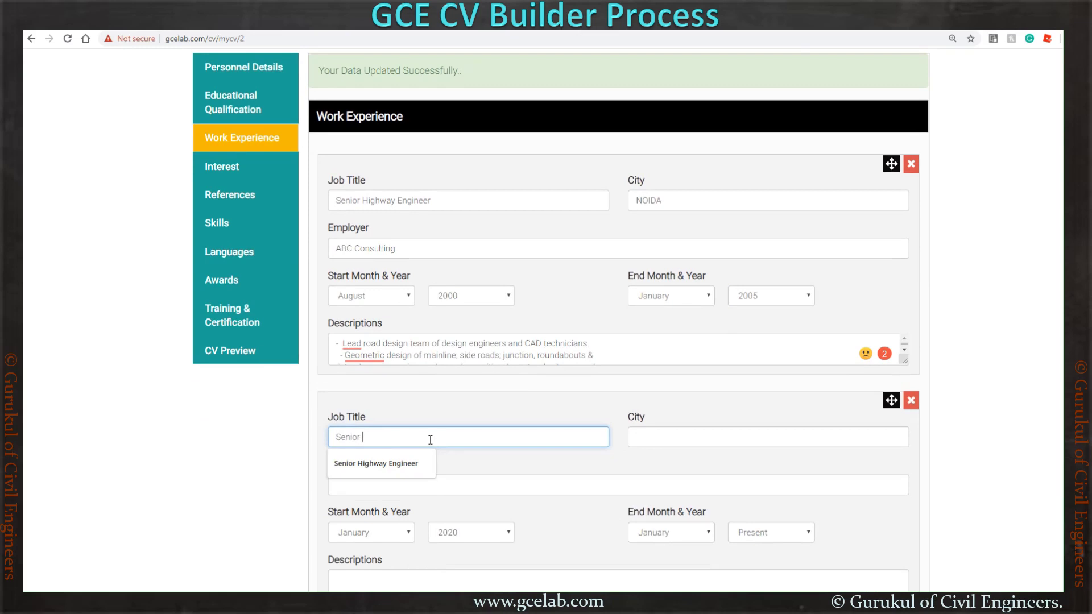
type("Engineer")
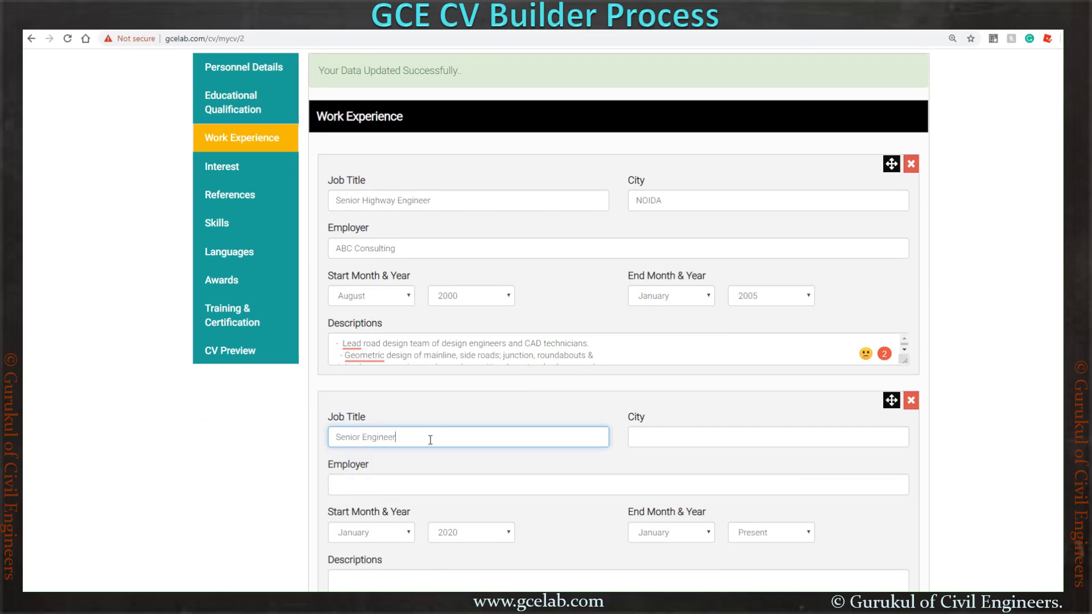
left_click(665, 439)
type("No")
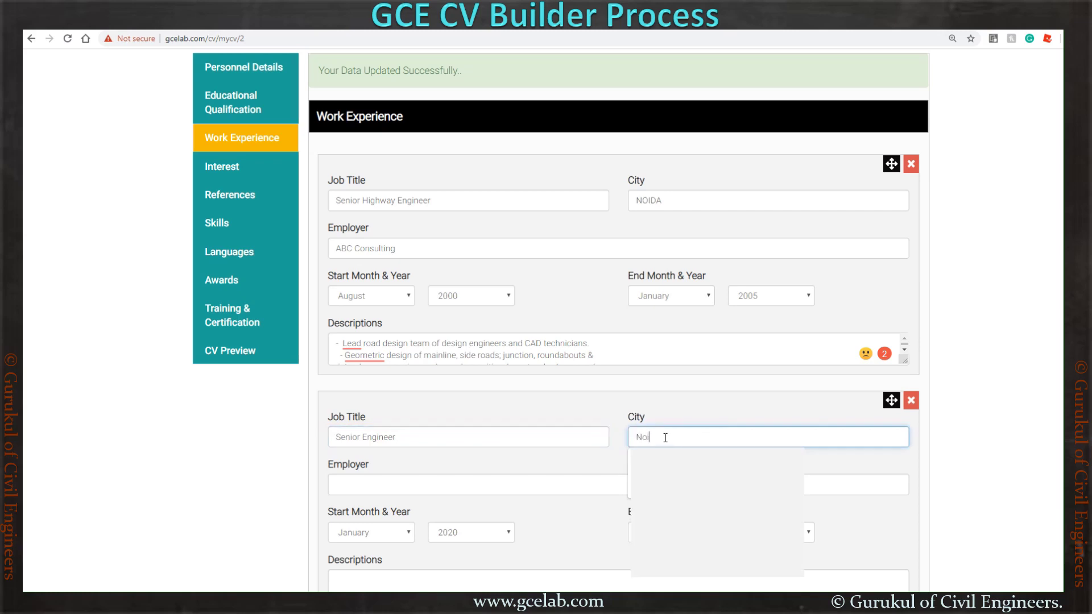
type("ida")
left_click(518, 484)
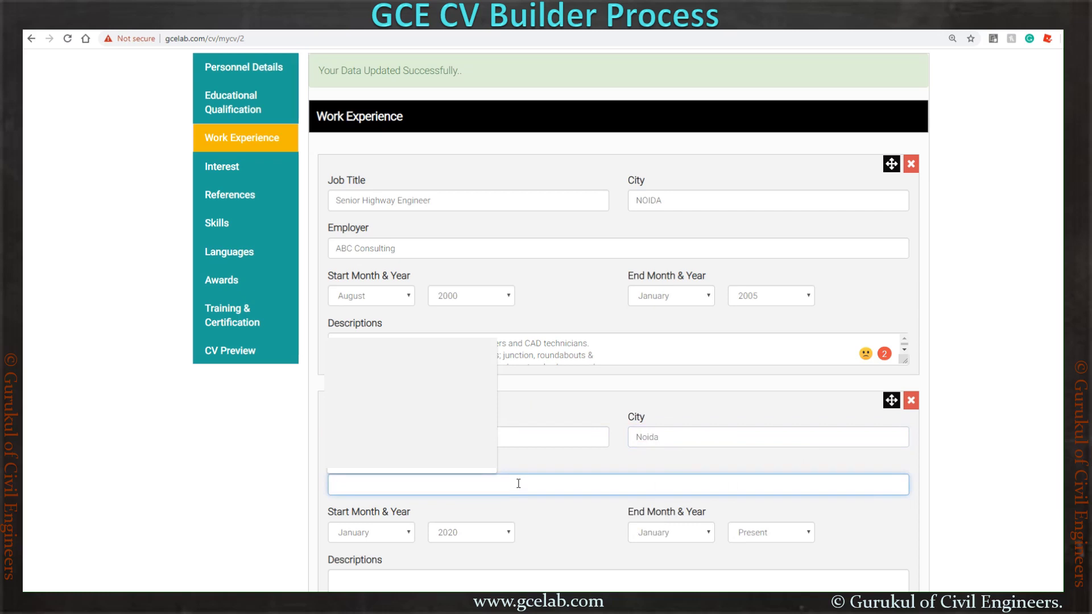
type("SKC")
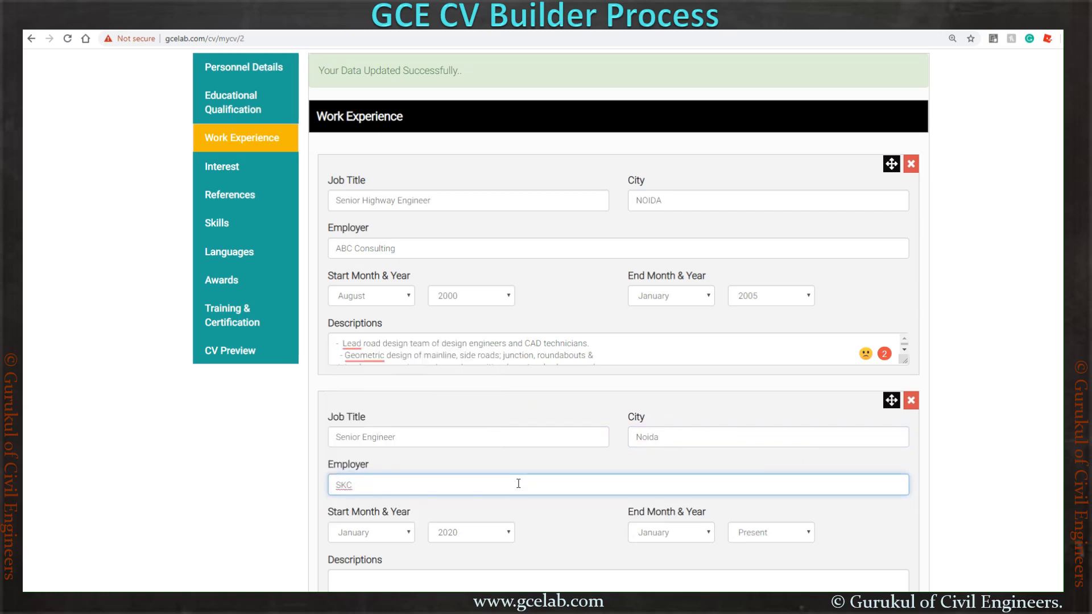
type(" consulting")
- Set the second job's start date to February 2005, leaving the end month unchanged
scroll(530, 441, "down", 2)
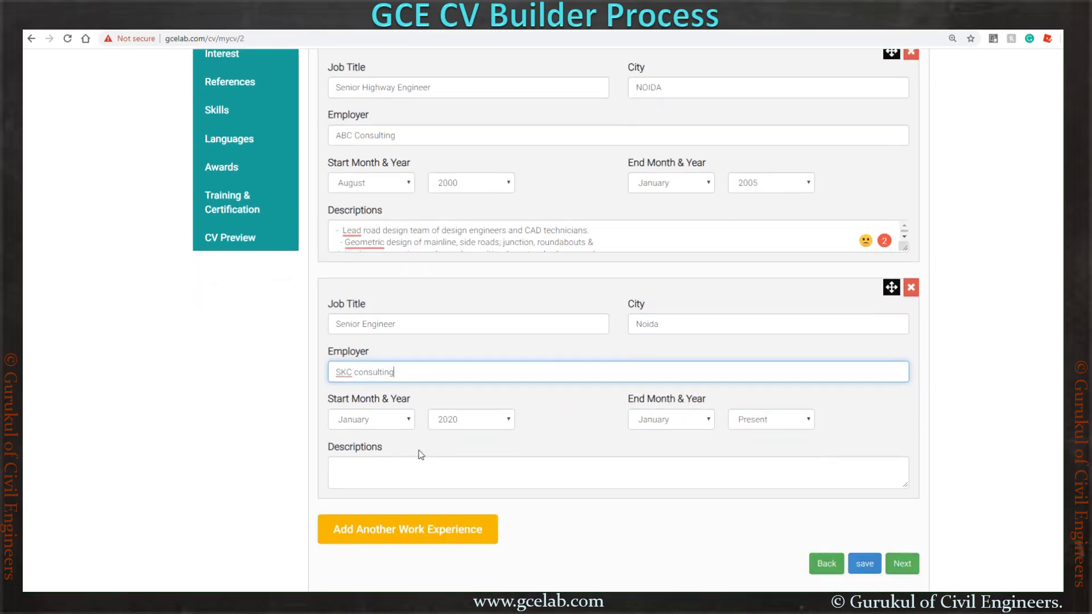
left_click(469, 419)
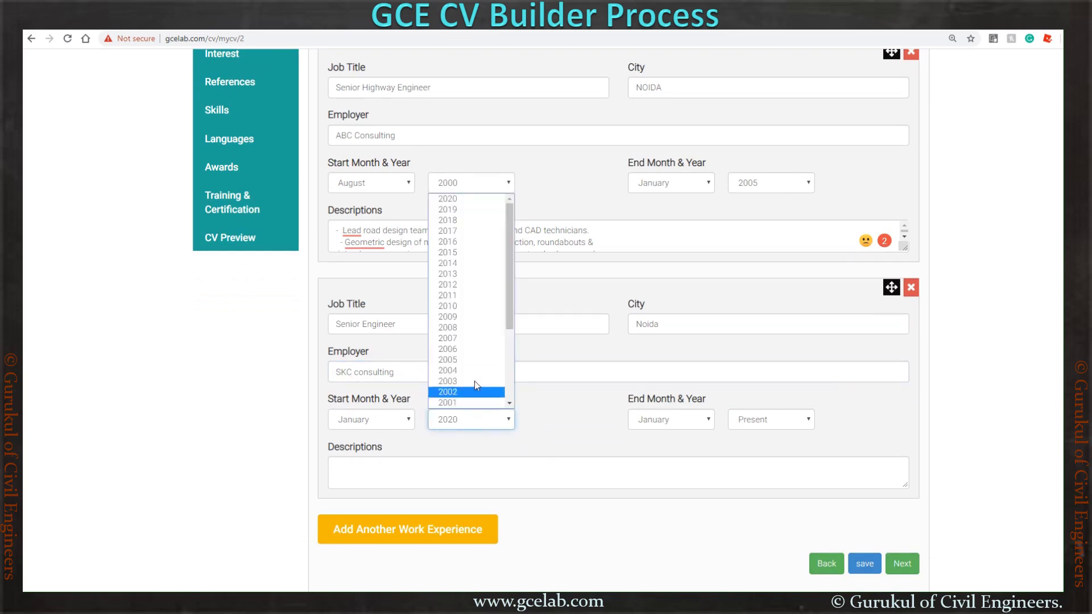
left_click(472, 359)
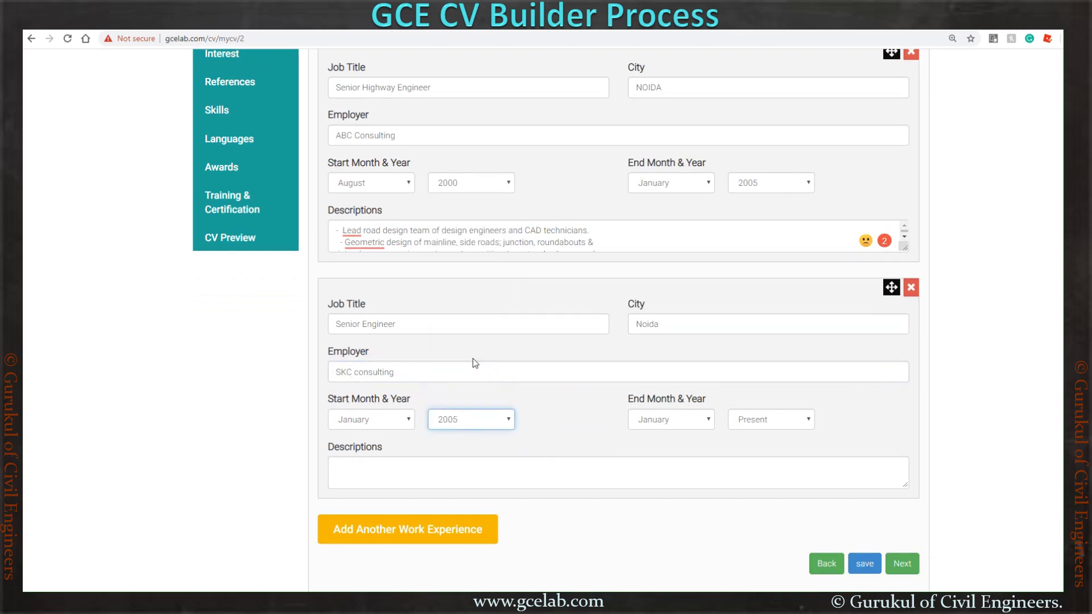
left_click(394, 424)
left_click(361, 444)
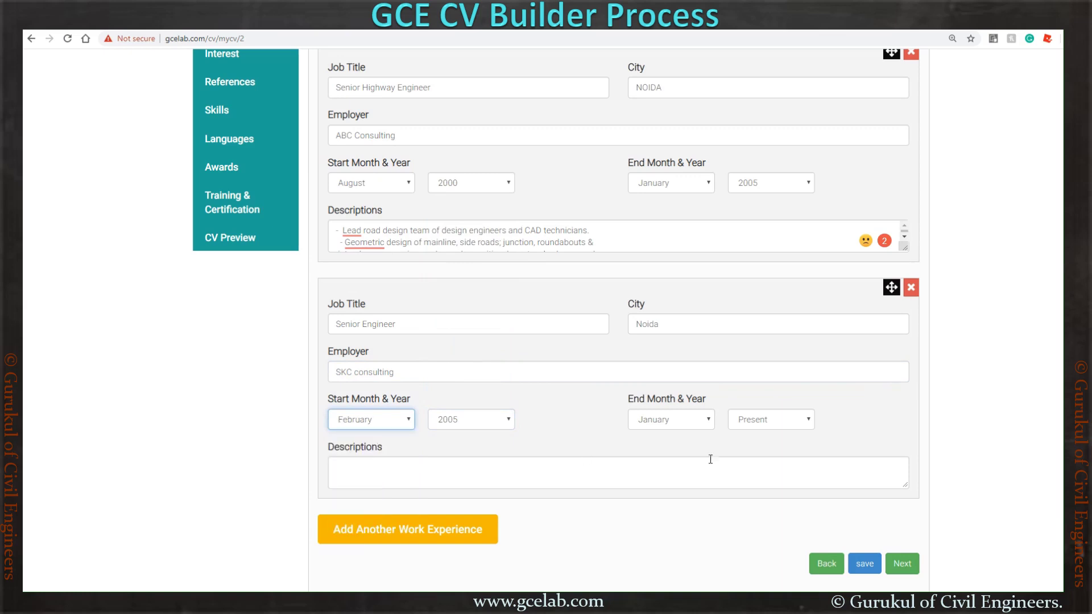
left_click(668, 425)
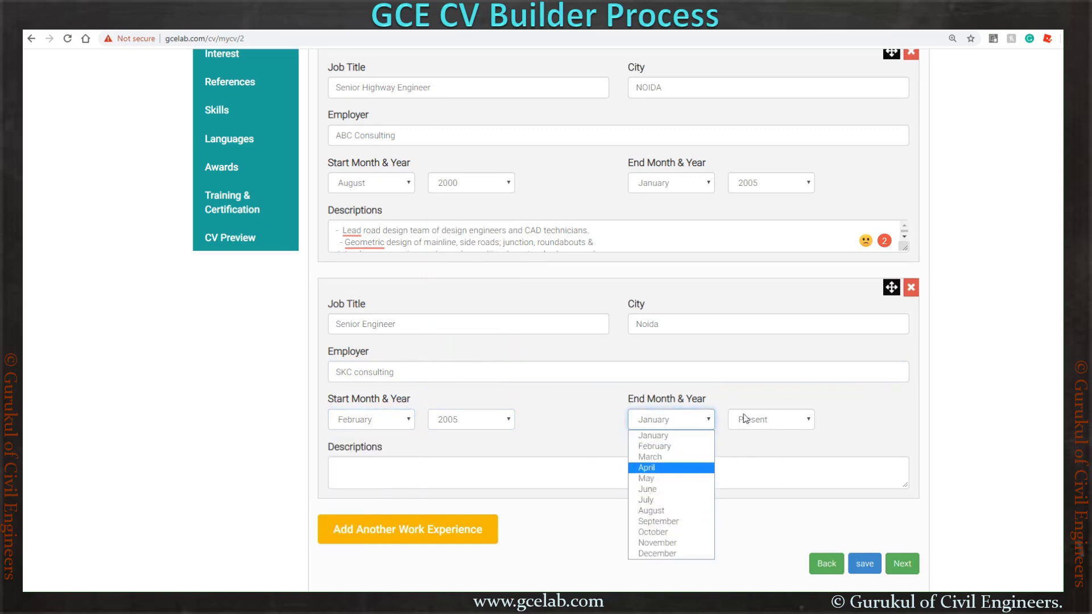
left_click(777, 398)
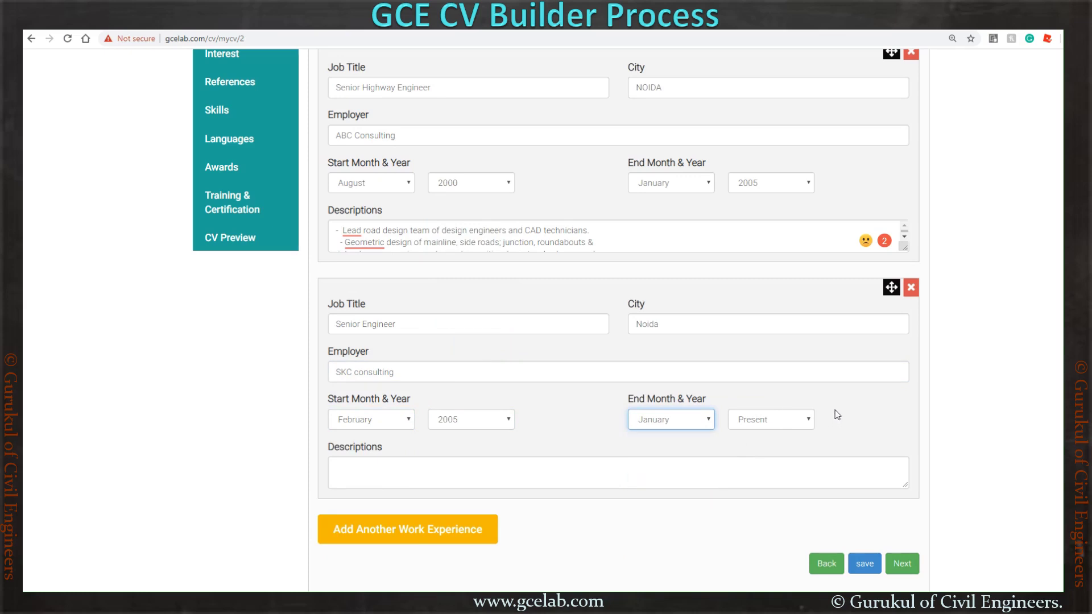
left_click(619, 241)
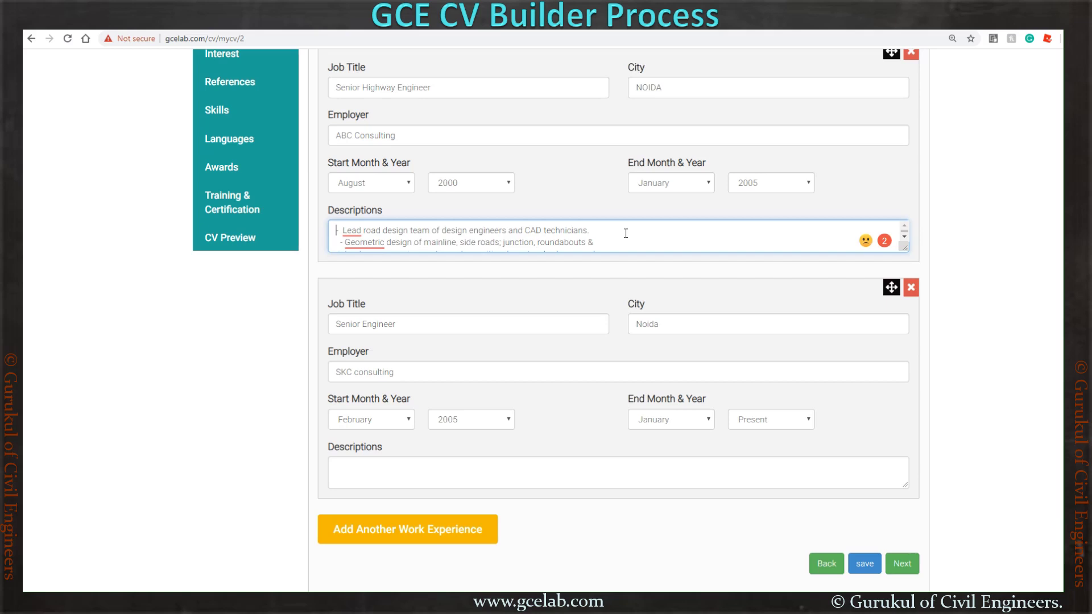
- Copy the first job's whole description and paste it into the SKC consulting job's description
key("ctrl+a")
scroll(625, 233, "down", 3)
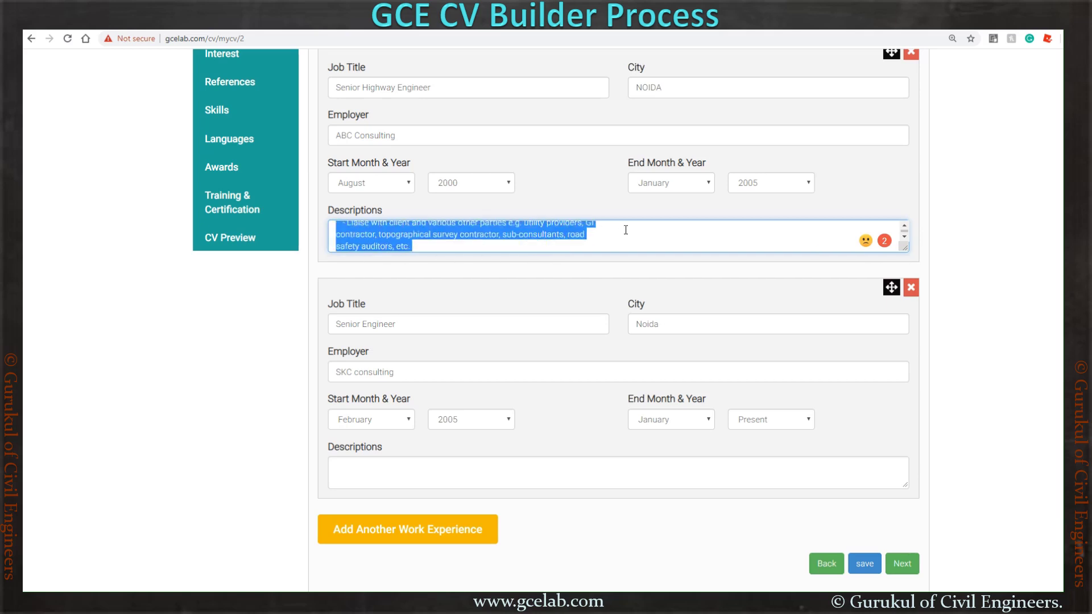
left_click(616, 465)
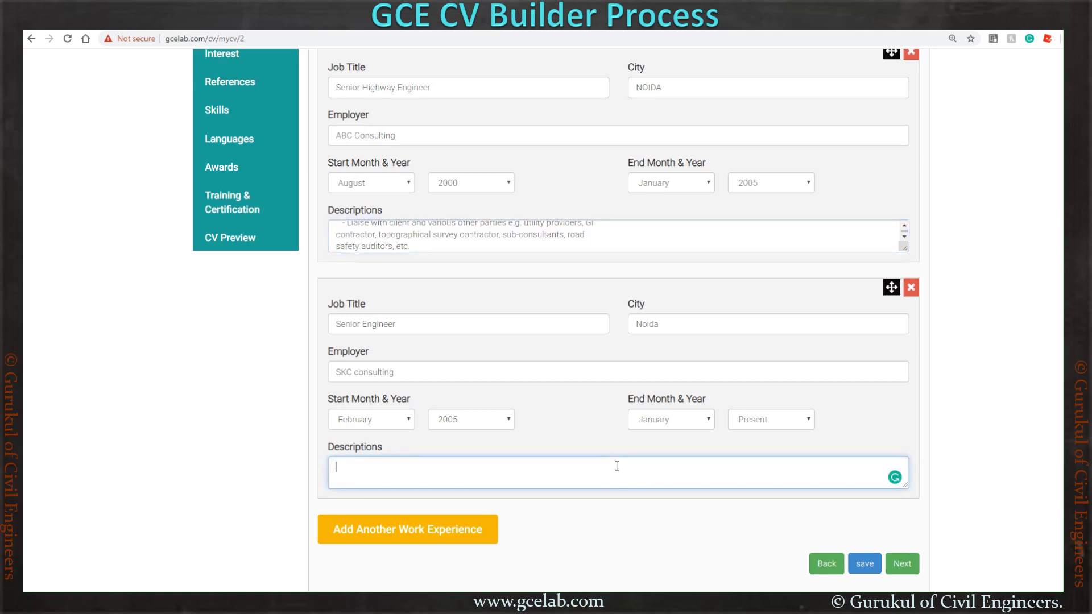
key("ctrl+v")
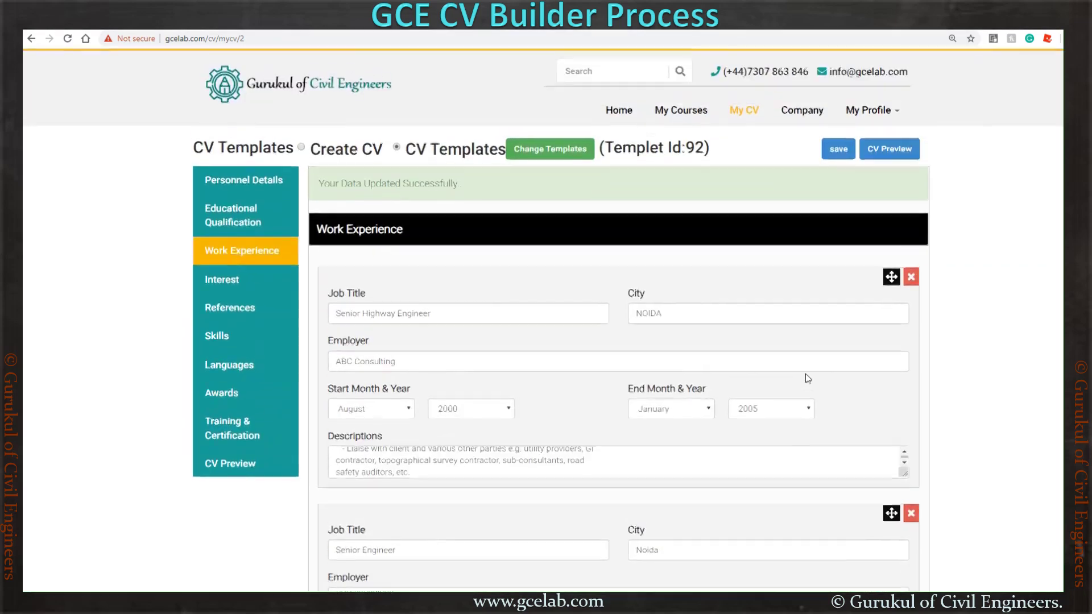
scroll(805, 373, "down", 4)
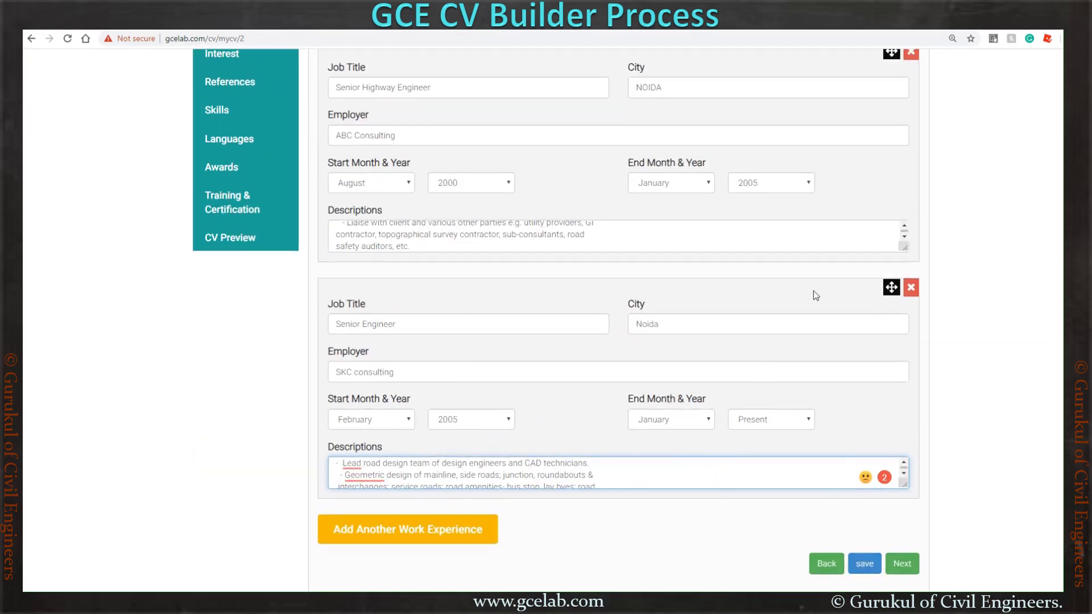
- Drag the SKC consulting Senior Engineer job above ABC Consulting and save the work experience
left_click_drag(890, 287, 867, 193)
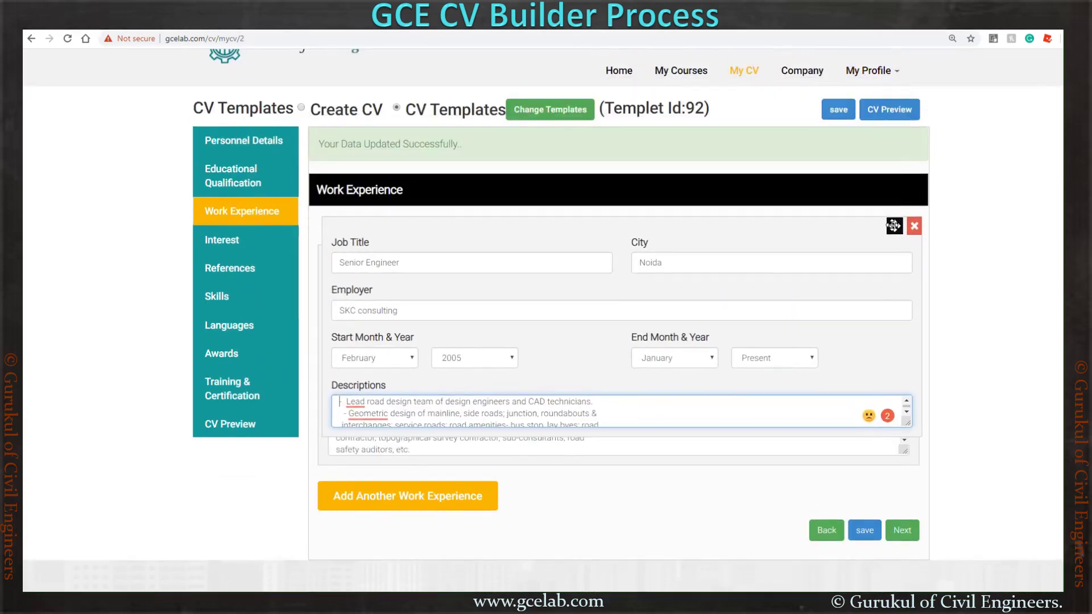
scroll(706, 343, "down", 4)
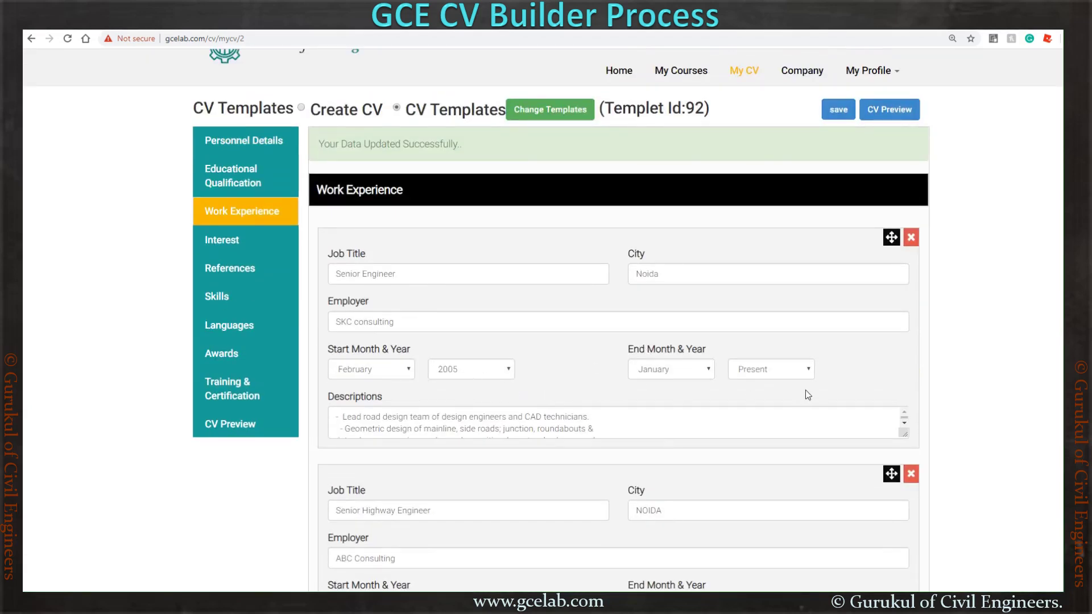
scroll(810, 384, "down", 2)
scroll(811, 384, "down", 4)
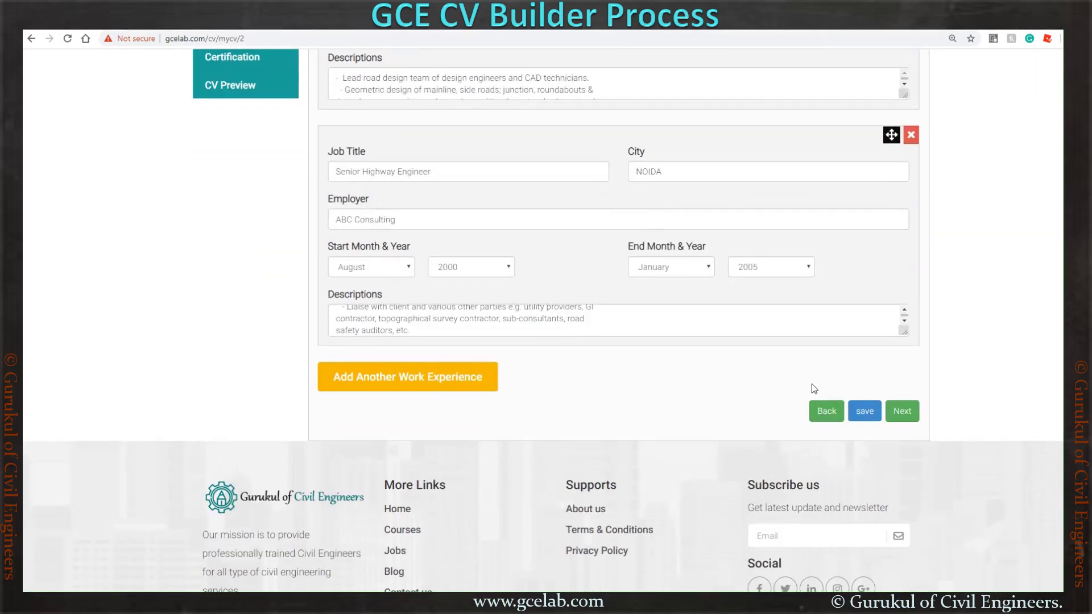
left_click(863, 413)
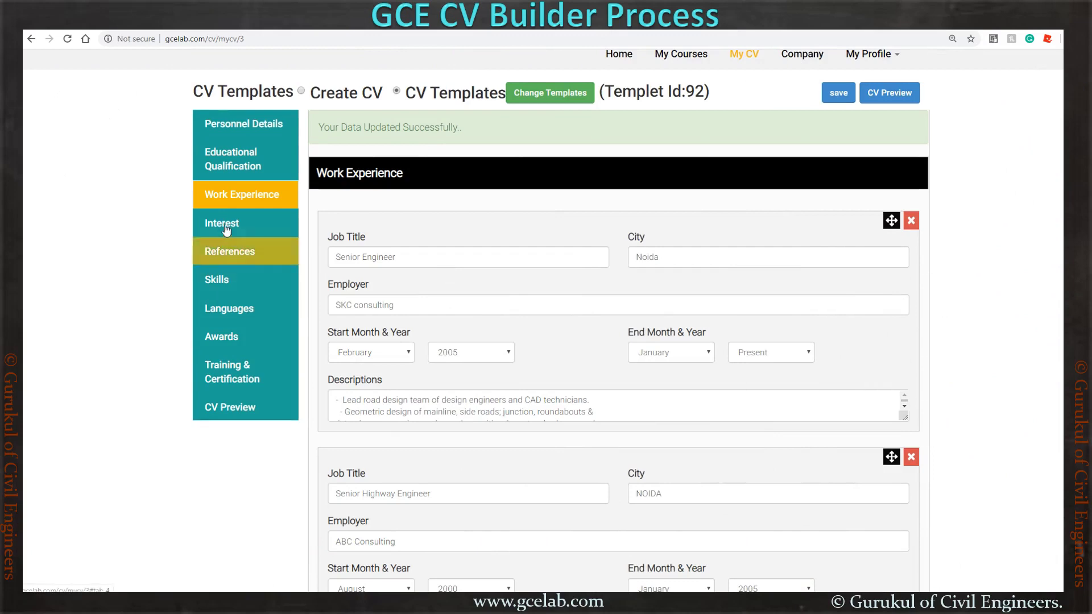
- Open Interest and add a fourth hobby entry reading 'Playing Cricket'
left_click(224, 224)
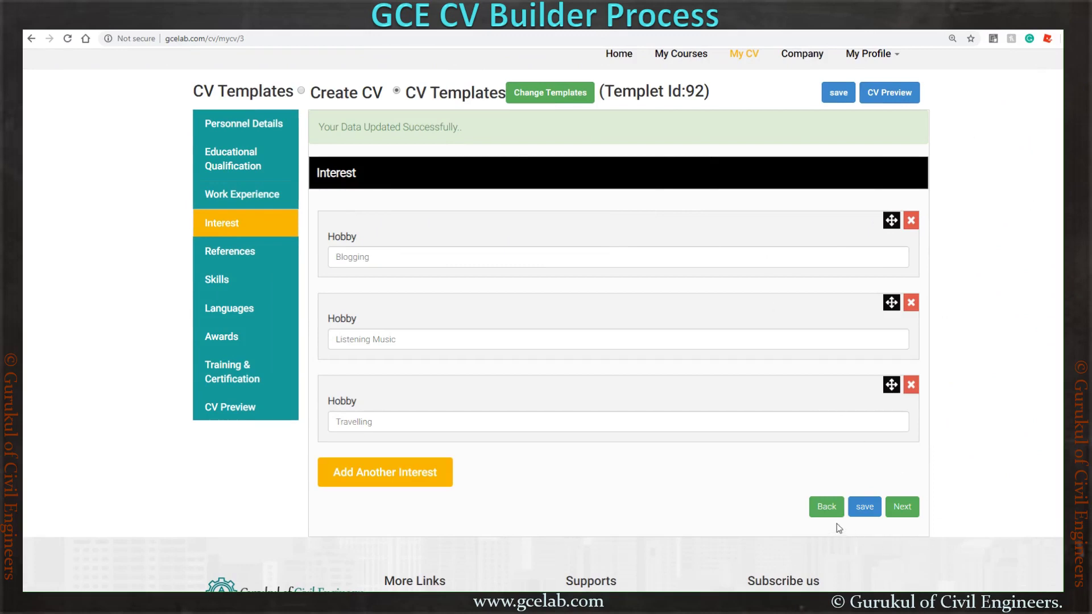
left_click(382, 479)
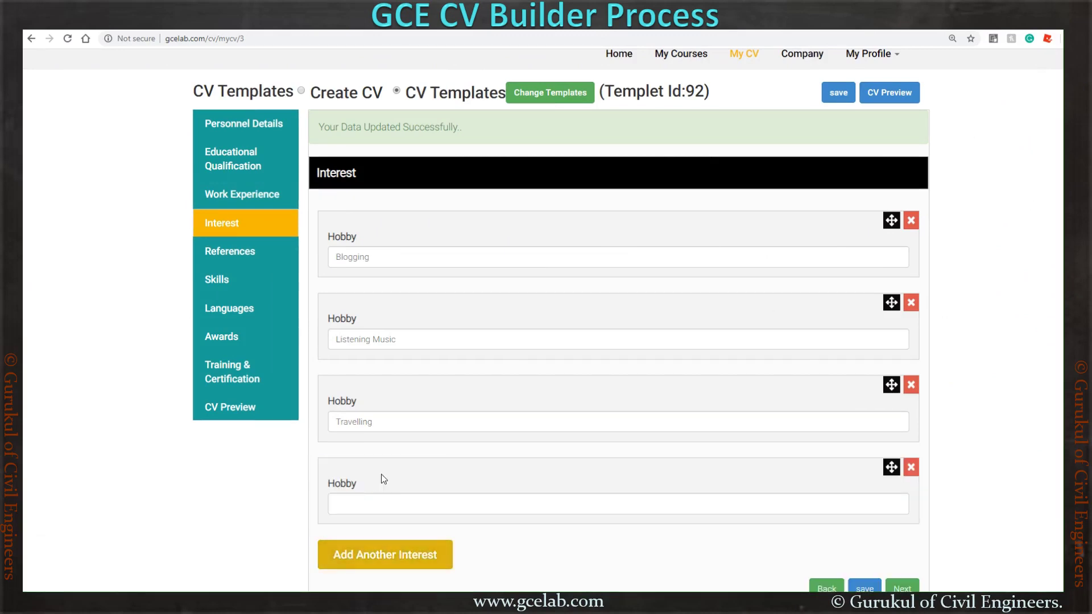
left_click(387, 500)
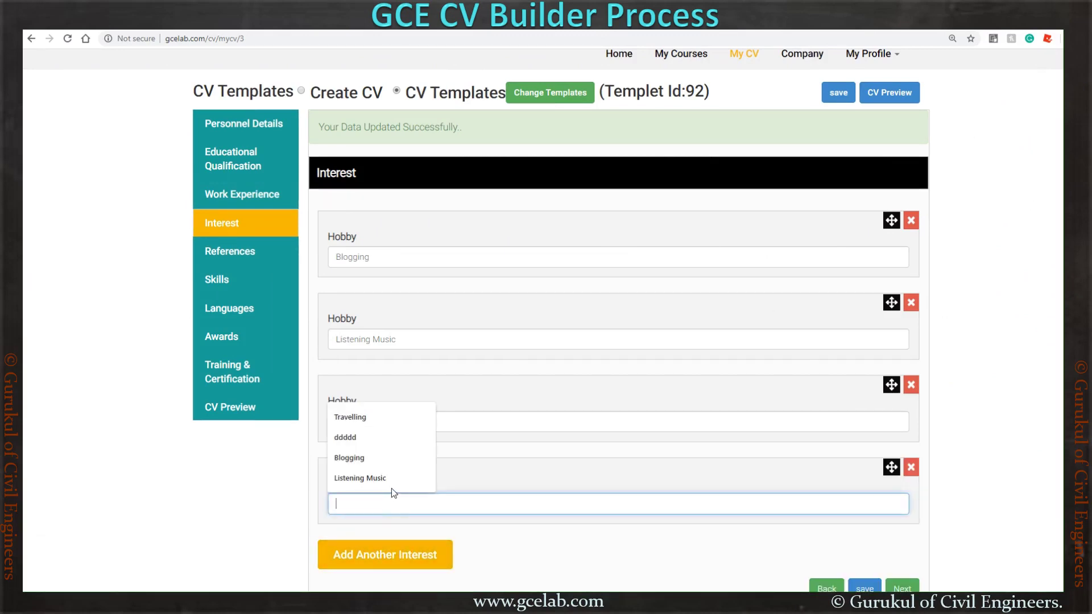
type("Cricket")
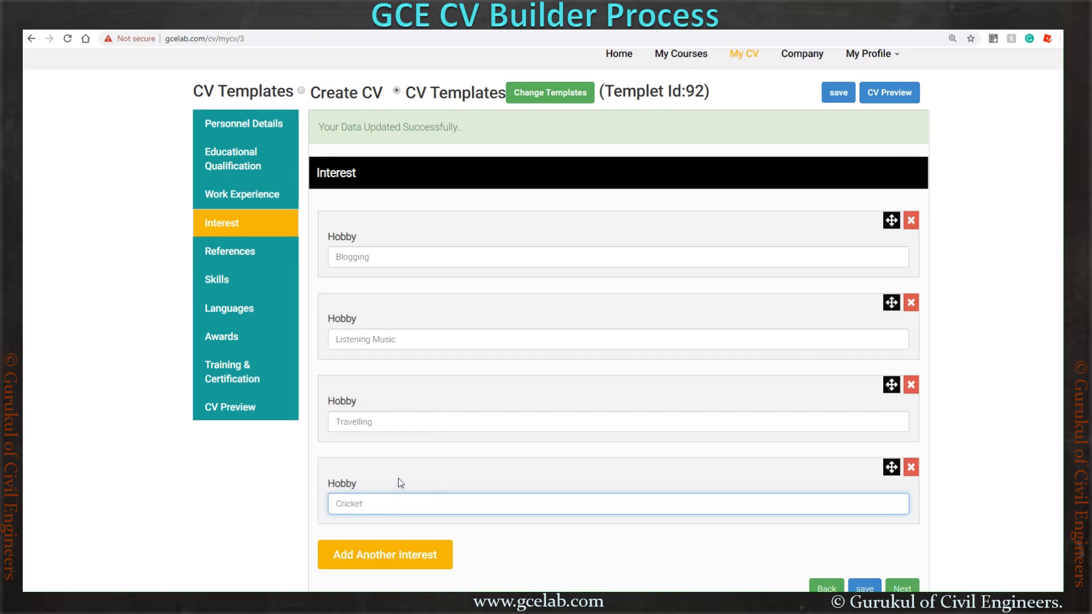
key("Home")
type("Playing")
scroll(449, 385, "down", 2)
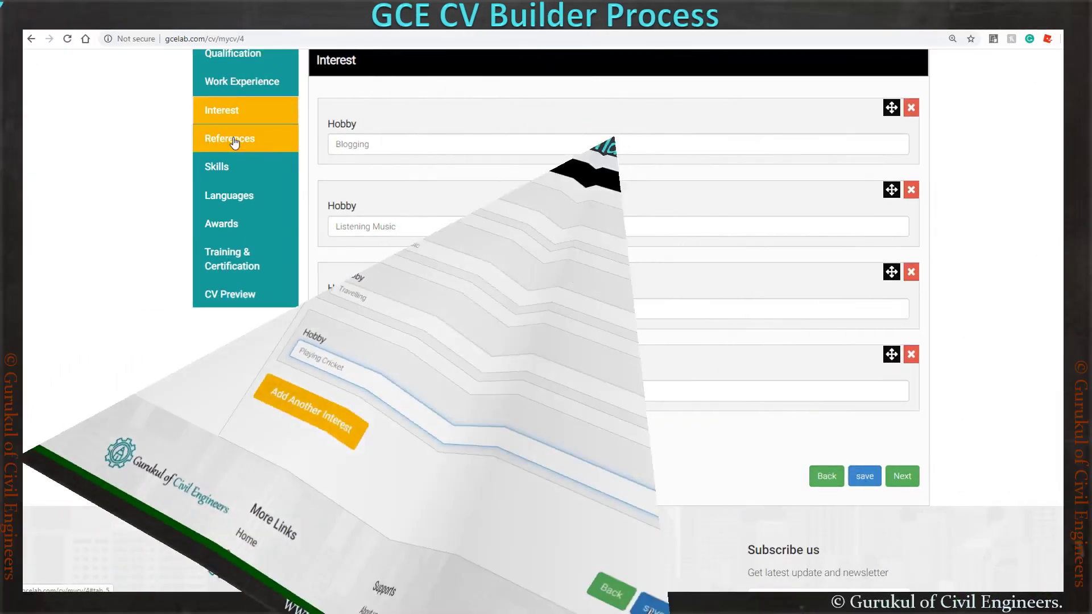
- Open References and enter company XYZ consulting and the contact person's name
left_click(236, 142)
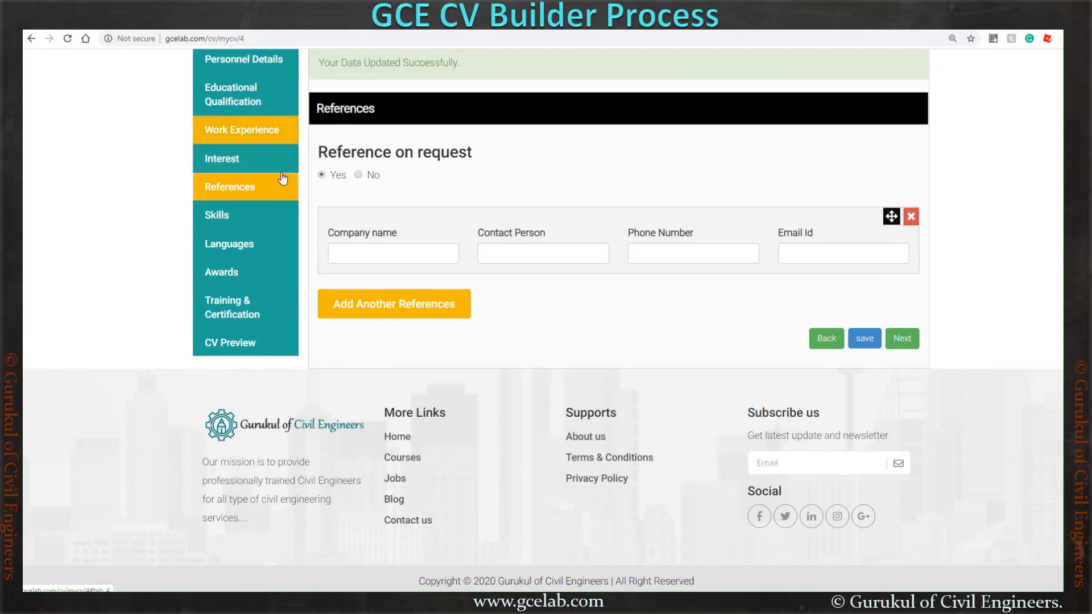
left_click(358, 176)
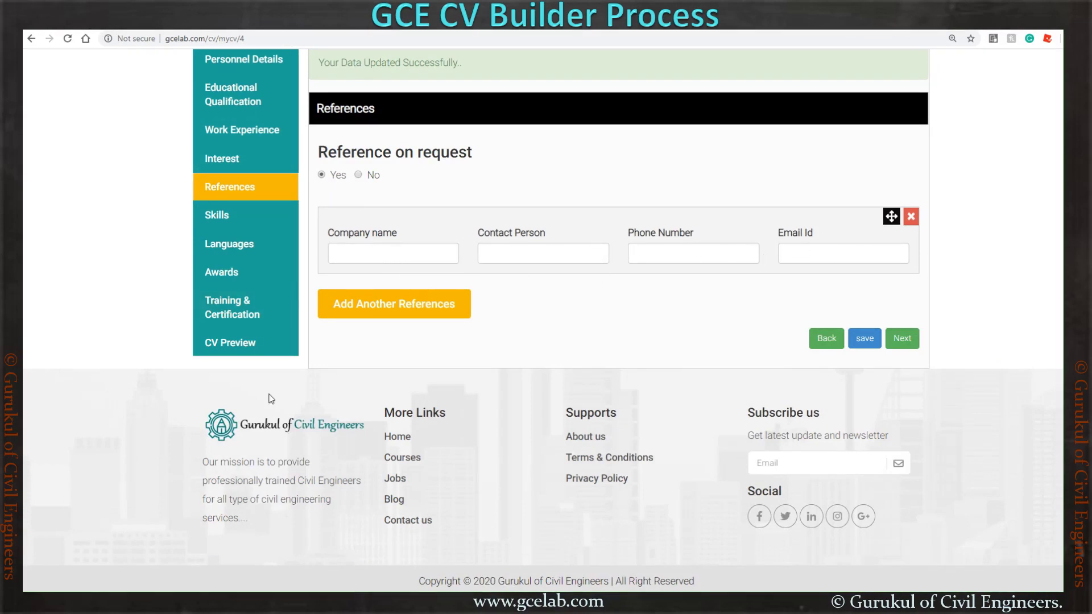
left_click(390, 252)
type("X")
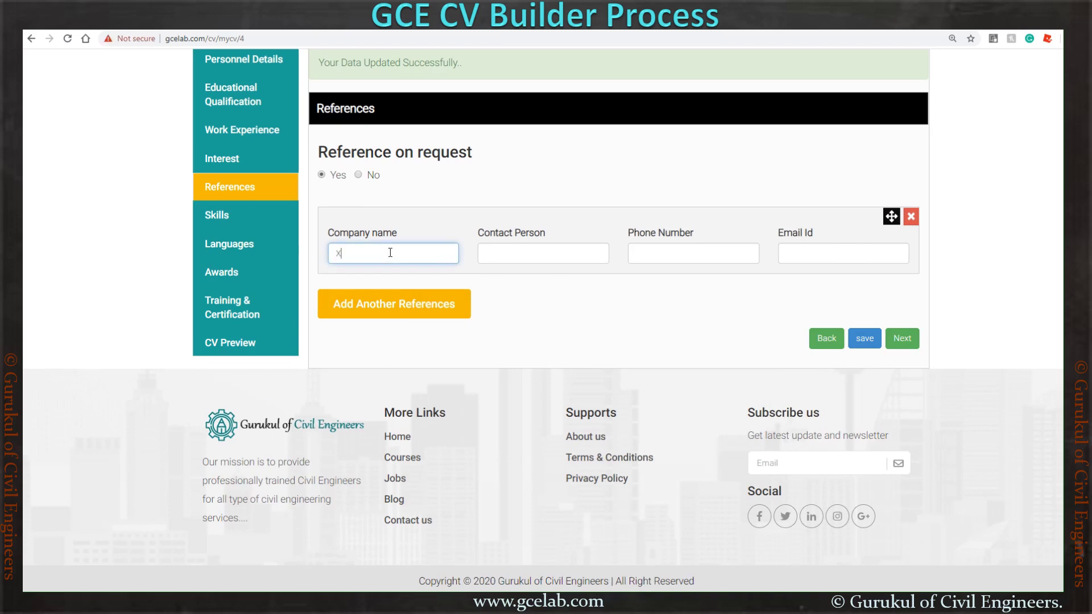
type("YZ consulting")
left_click(493, 250)
type("Mr")
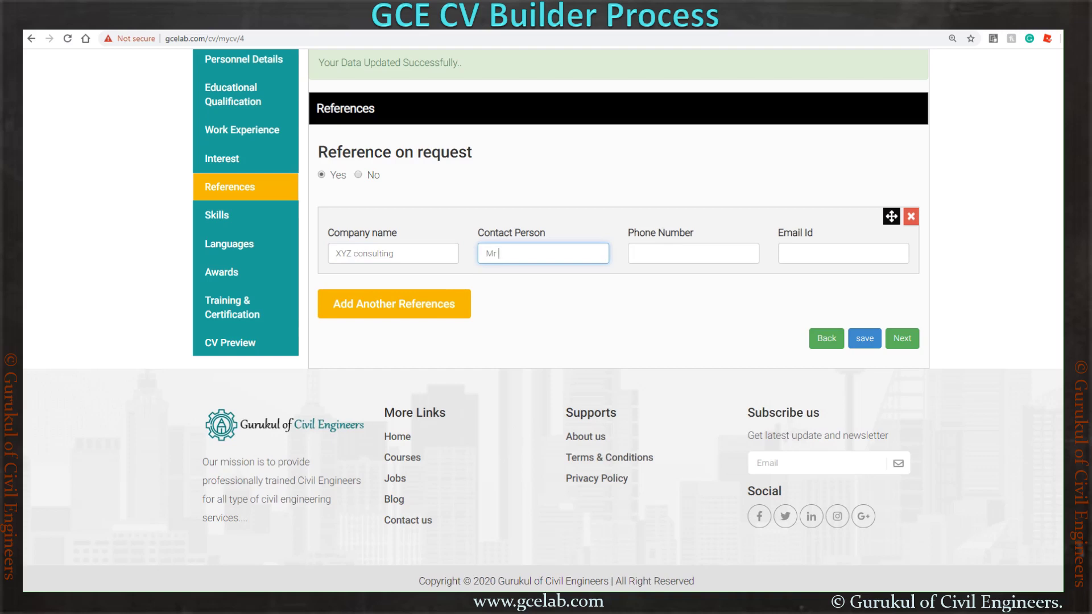
type(" NK Mishra")
- Enter the reference's phone number and e-mail address, then save the reference
left_click(660, 249)
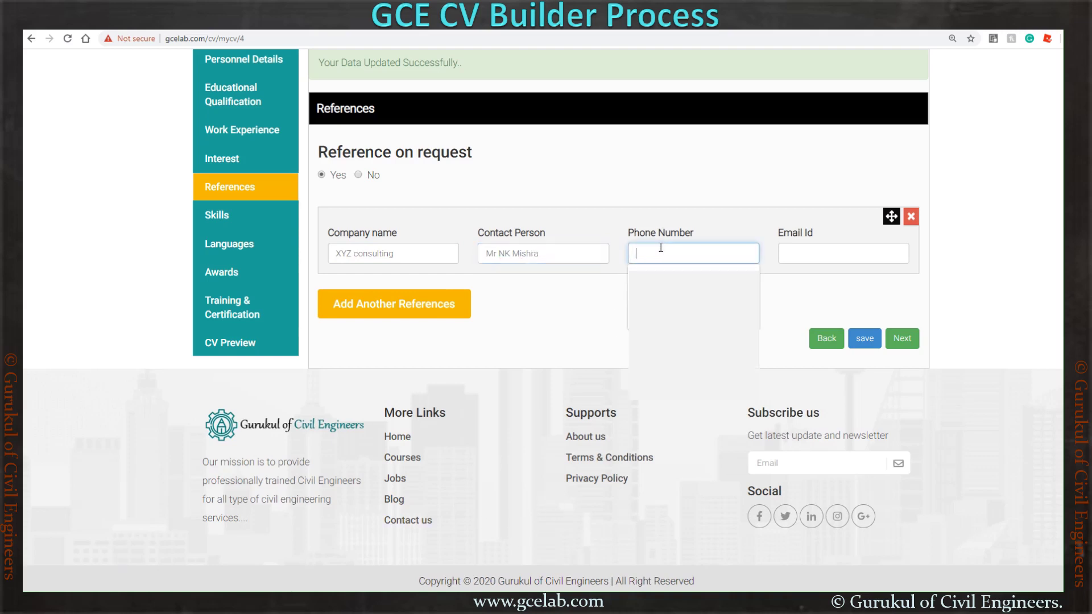
type("123")
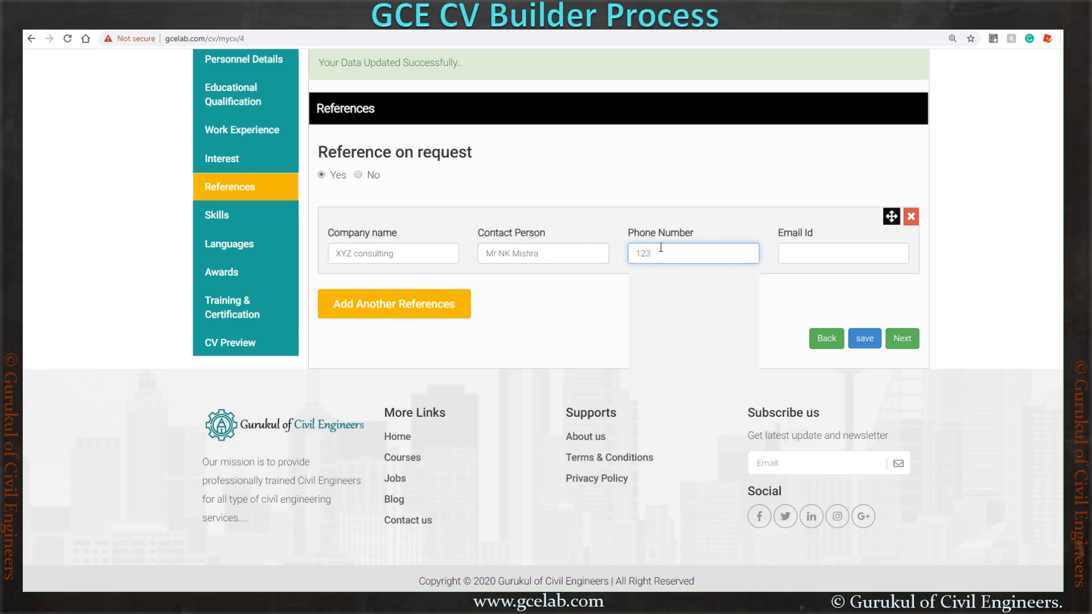
type("45")
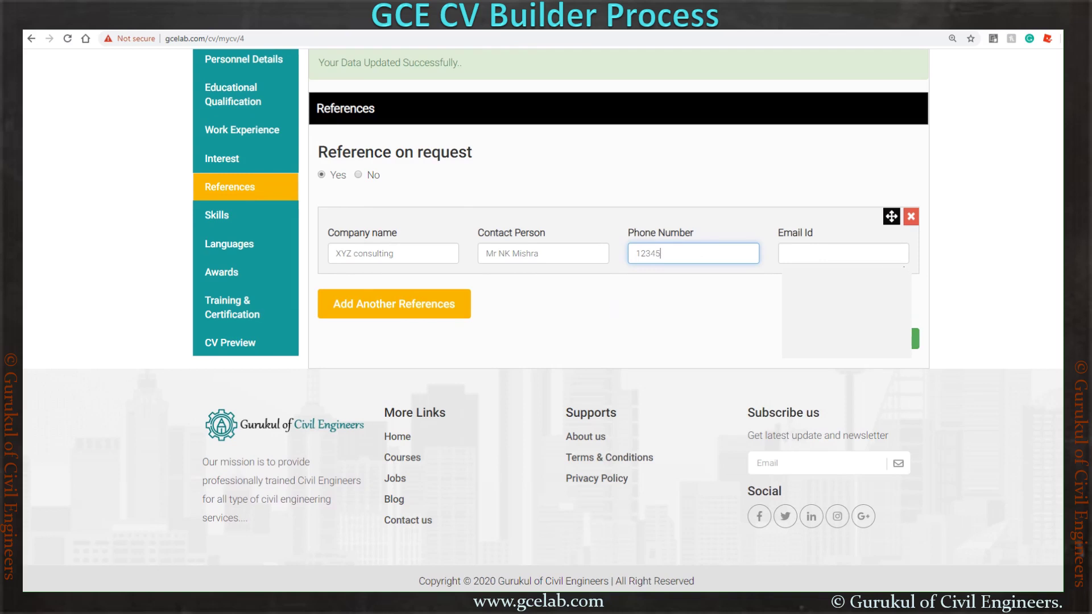
left_click(800, 254)
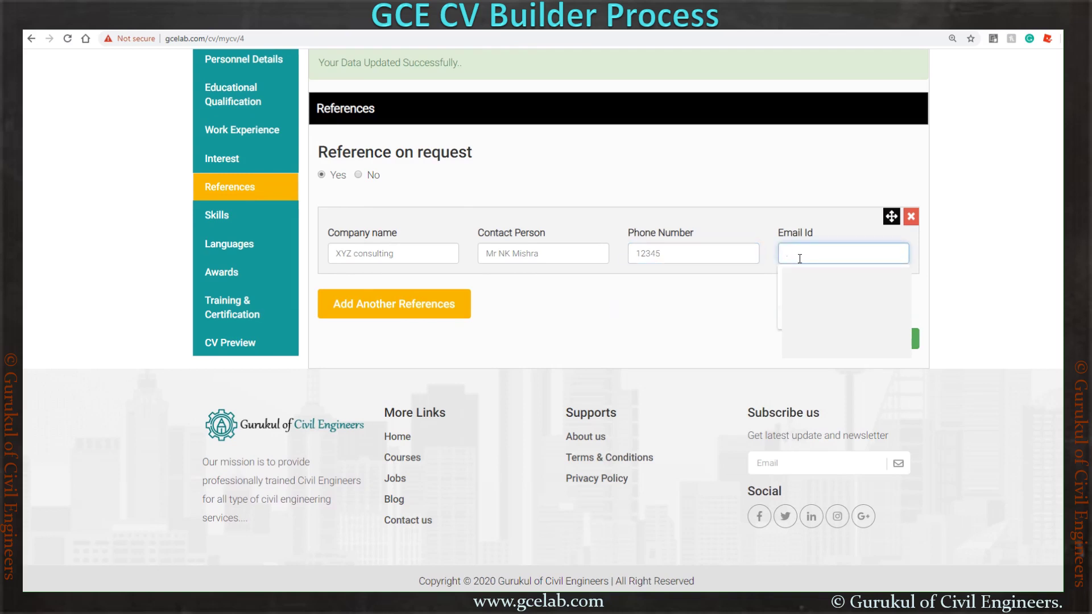
left_click(767, 284)
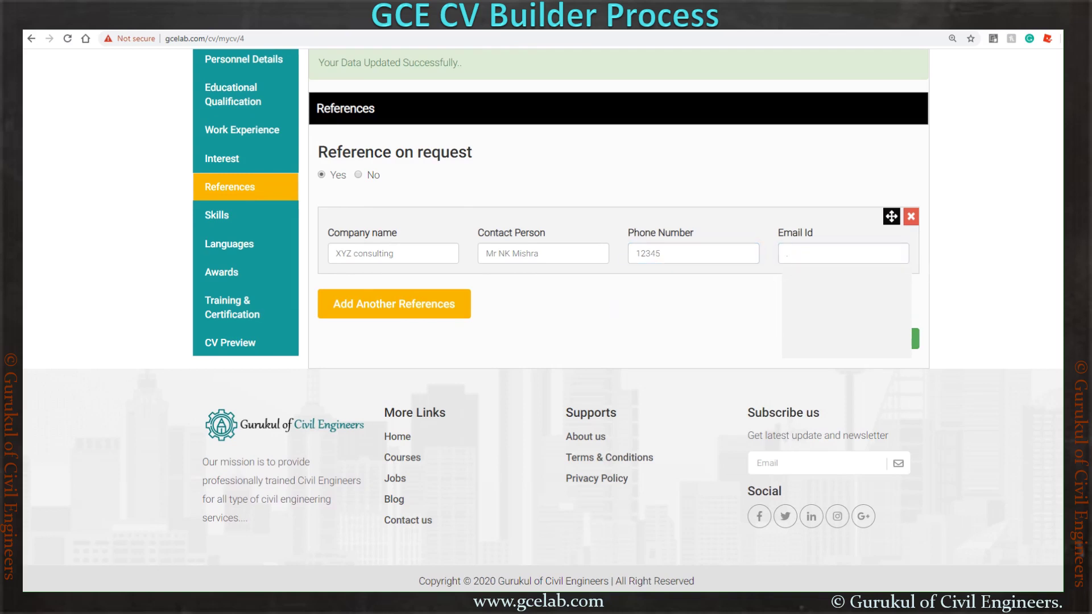
left_click(800, 255)
key("BackSpace")
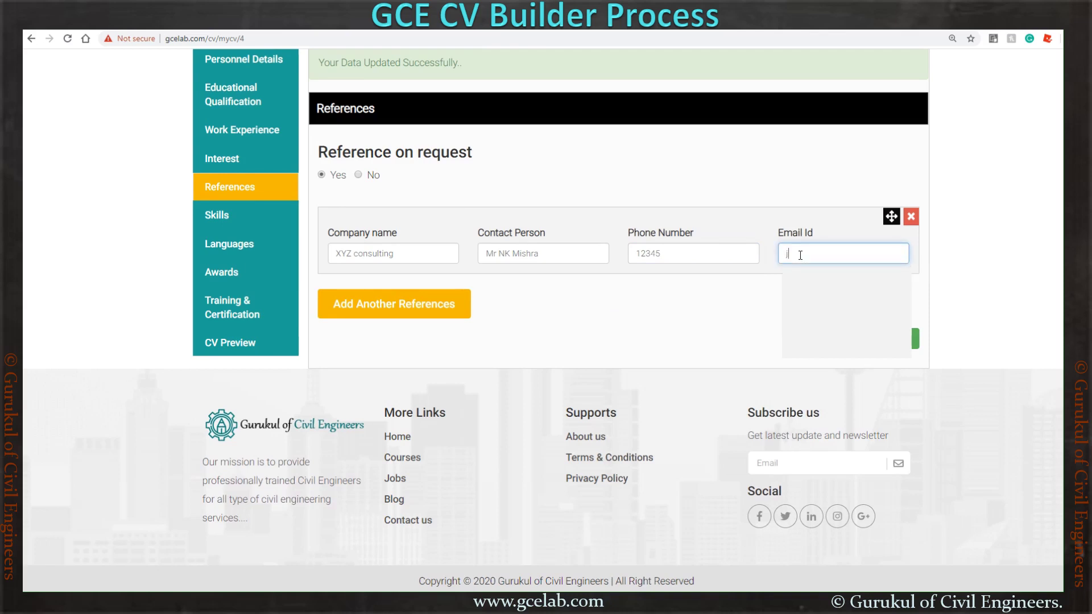
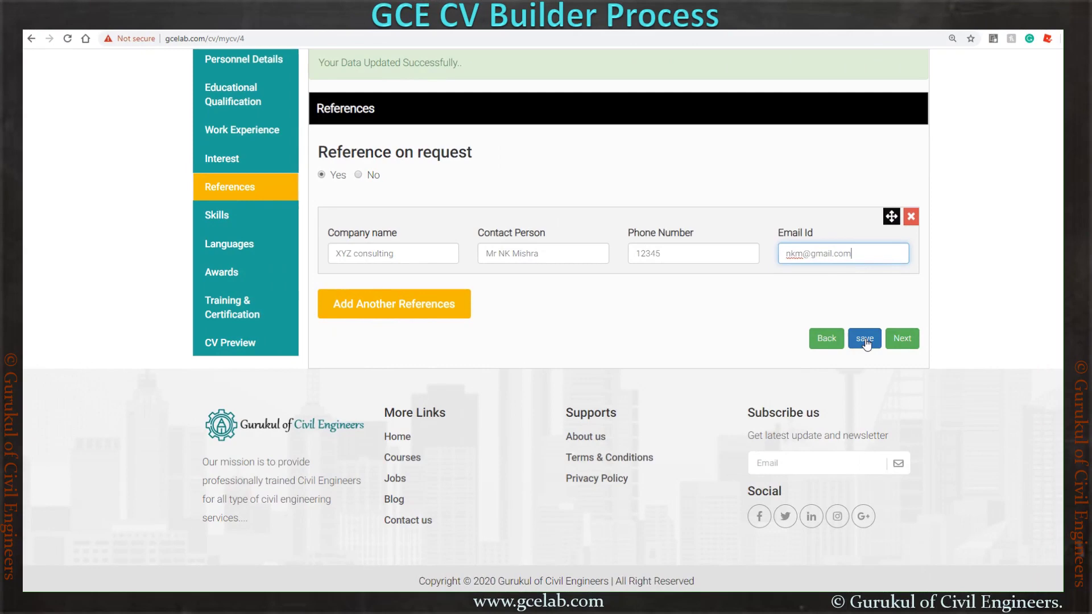
left_click(865, 339)
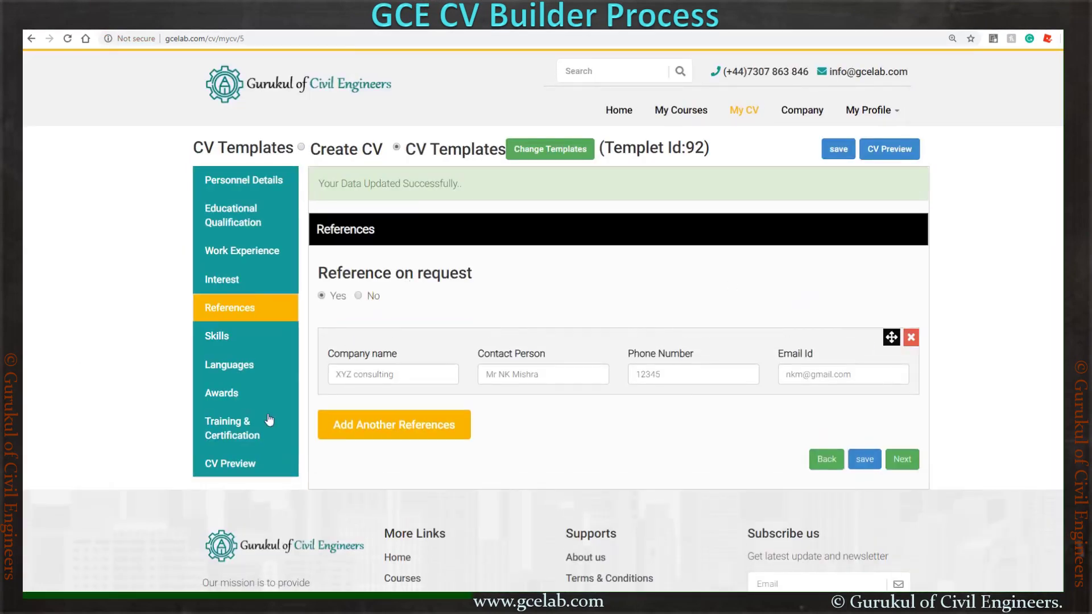
- In Skills, add a fifth skill, Commercial Management, at Experienced level
left_click(238, 336)
scroll(371, 351, "down", 3)
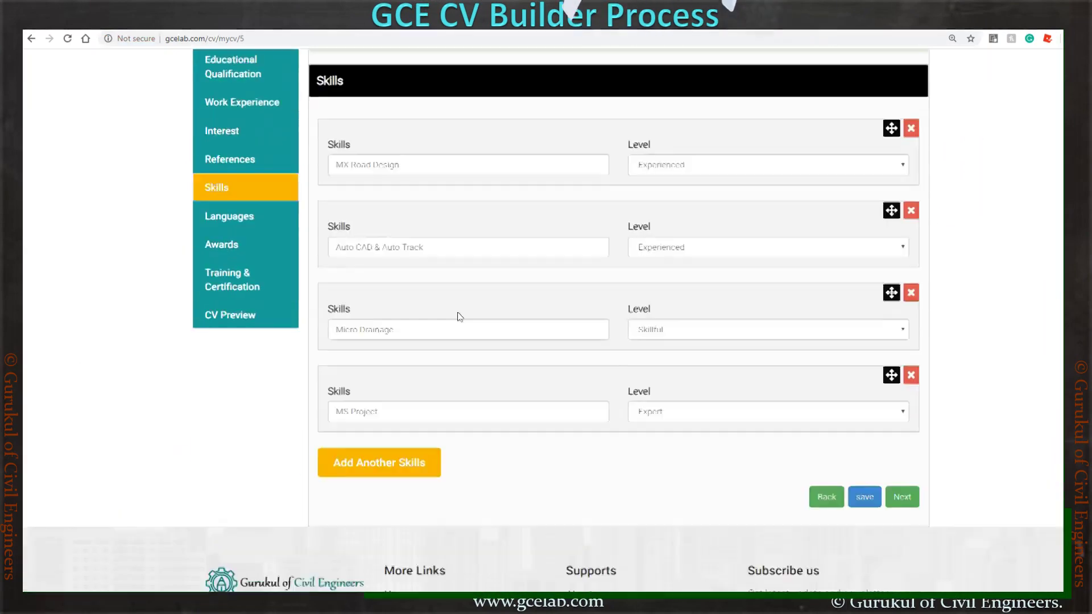
left_click(392, 456)
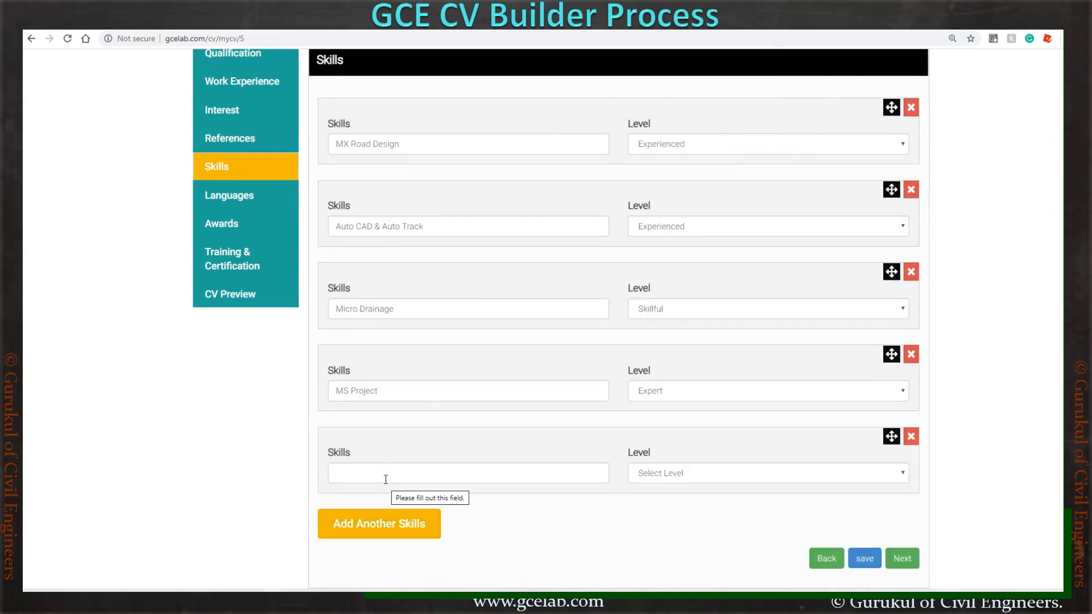
left_click(385, 480)
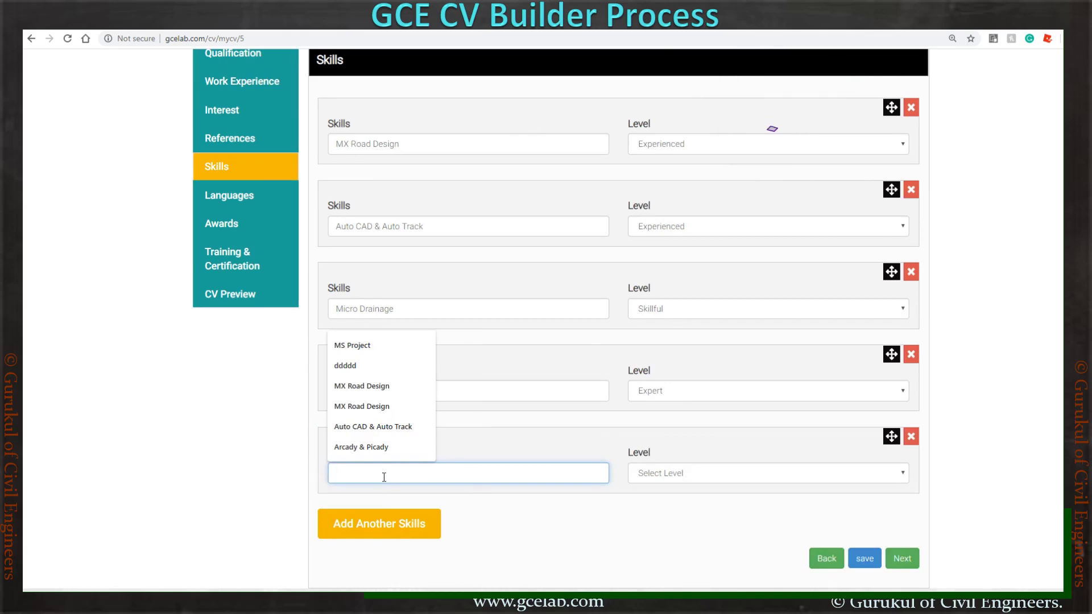
type("Com")
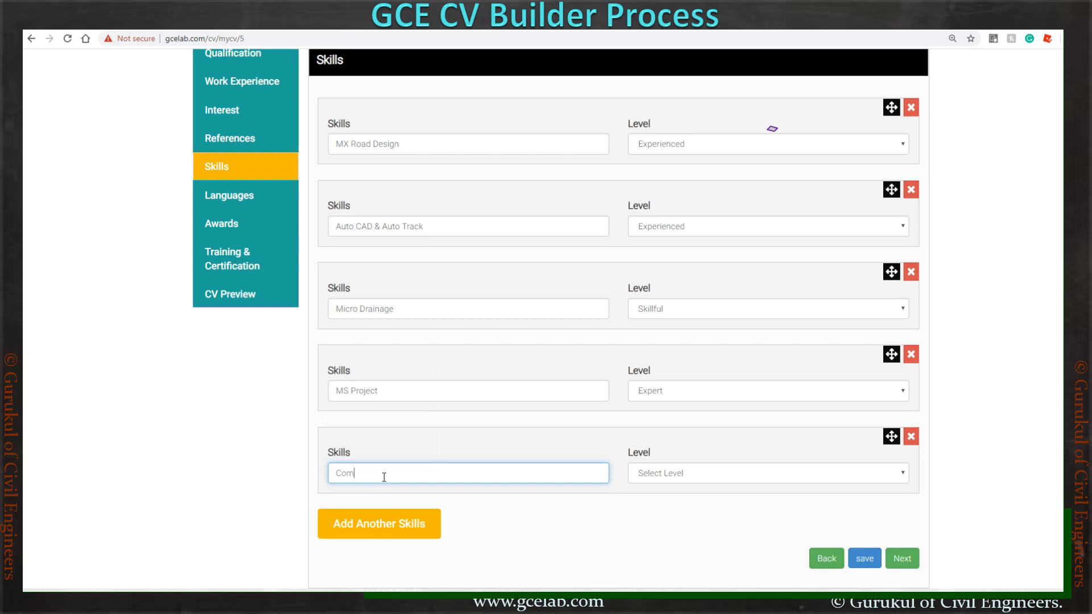
type("mercial Management")
left_click(685, 478)
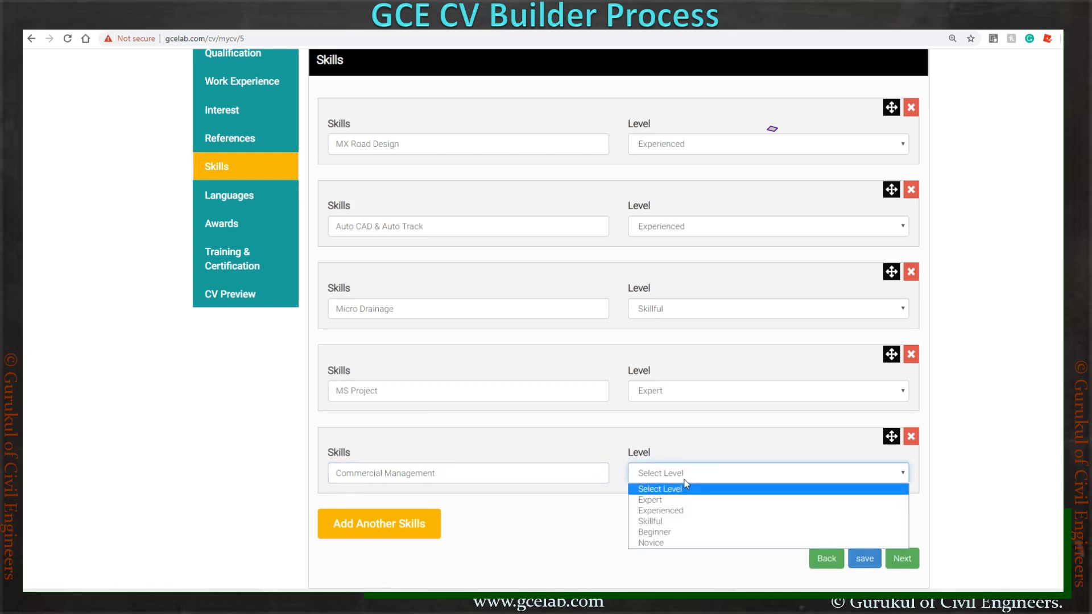
left_click(684, 512)
- Review the MX Road Design, Auto CAD & Auto Track and MS Project levels unchanged, then save the skills
scroll(573, 522, "down", 1)
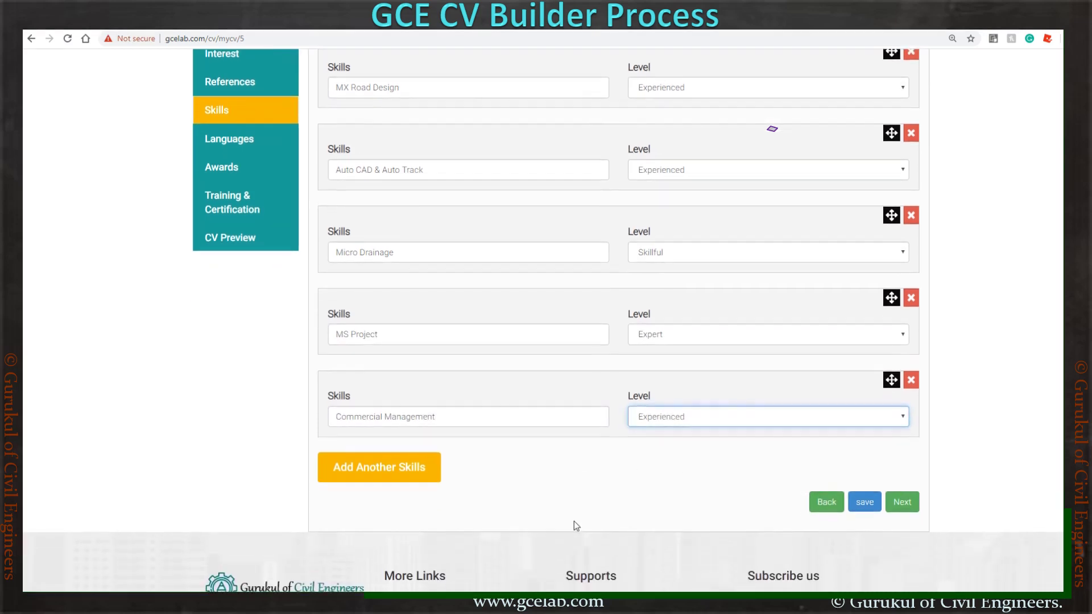
left_click(707, 89)
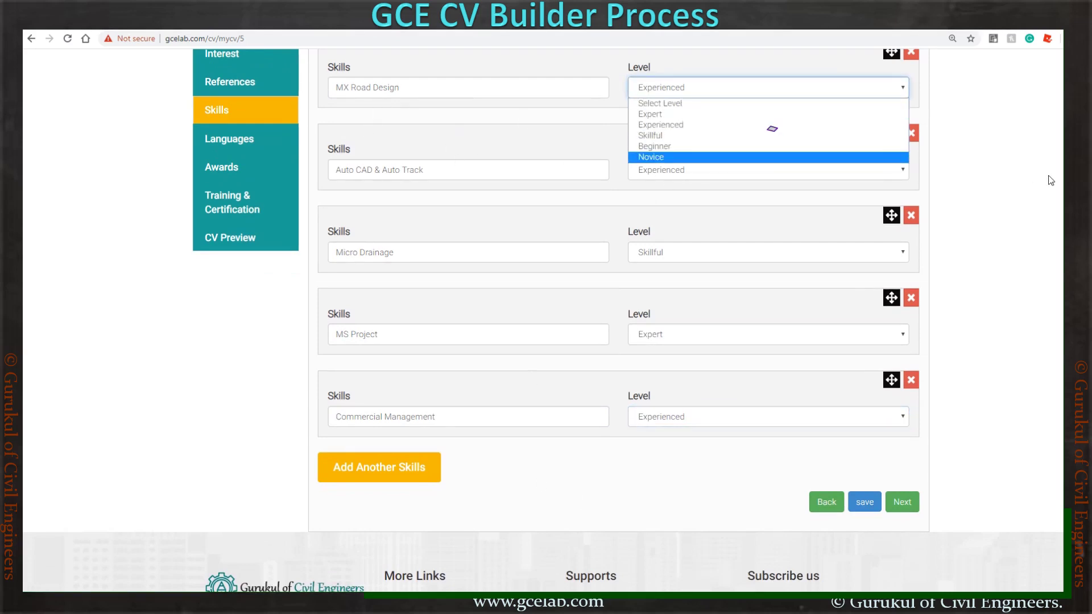
left_click(995, 177)
left_click(717, 175)
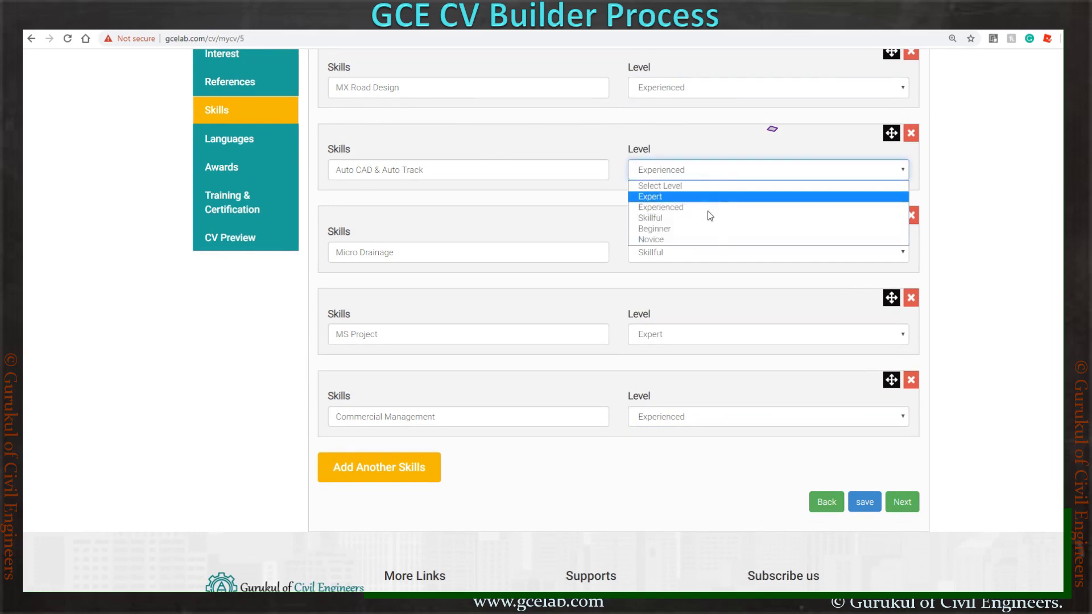
left_click(973, 217)
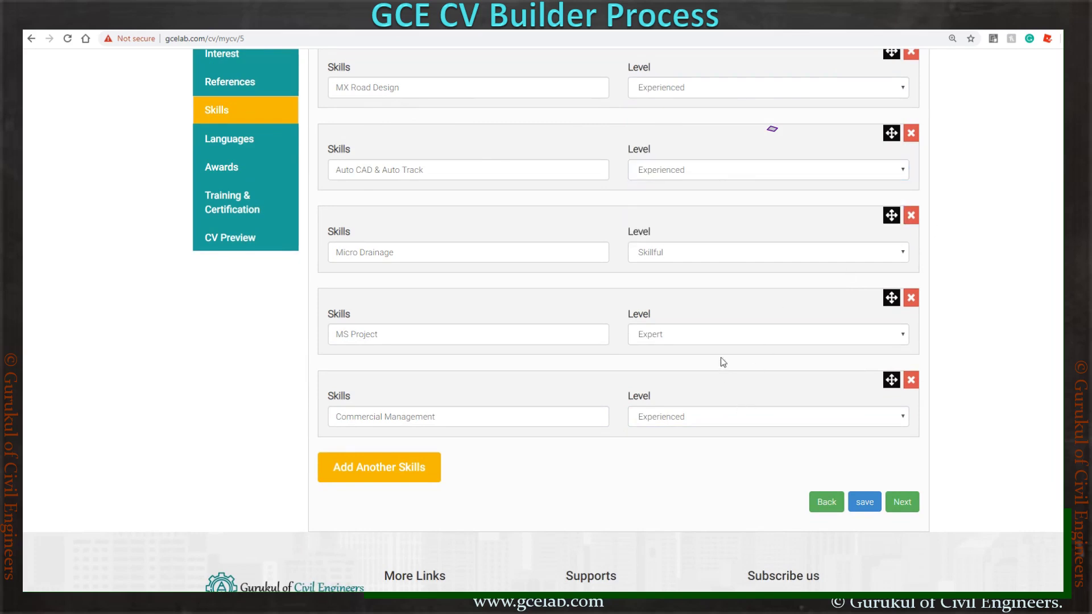
left_click(714, 339)
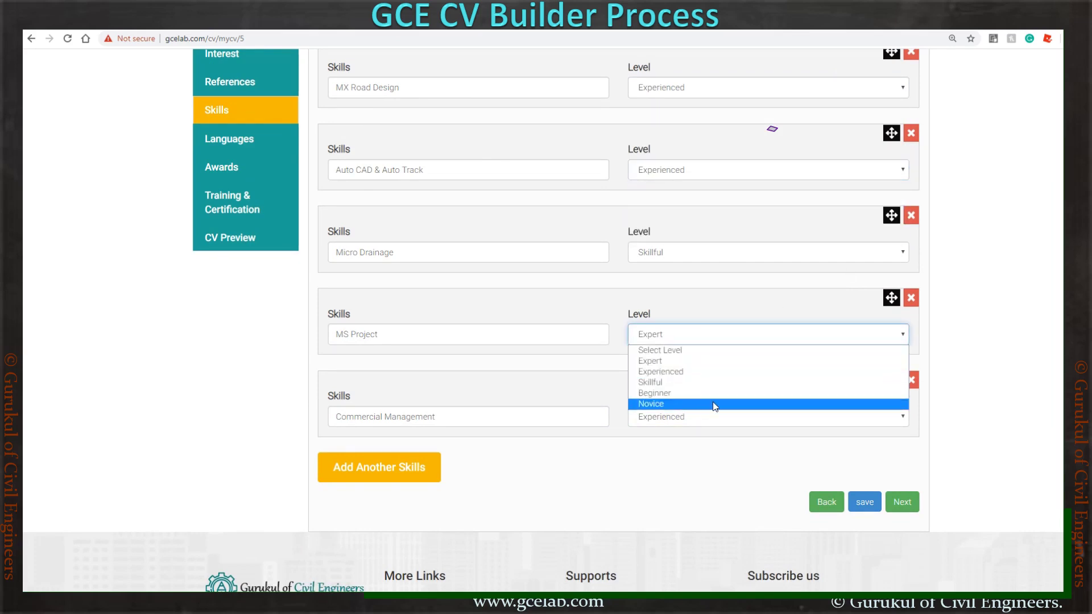
left_click(727, 420)
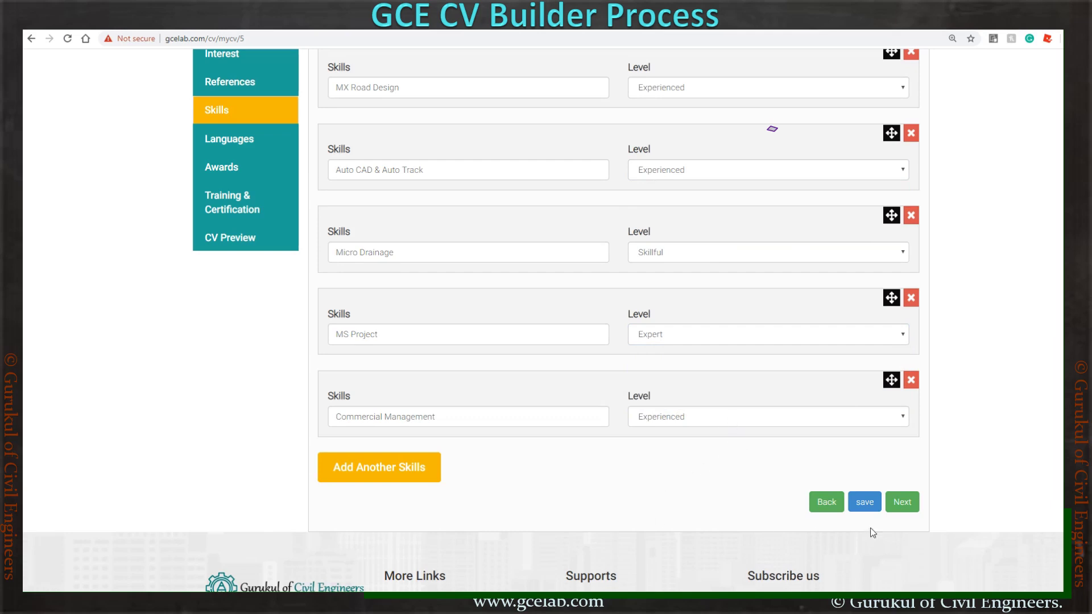
left_click(864, 502)
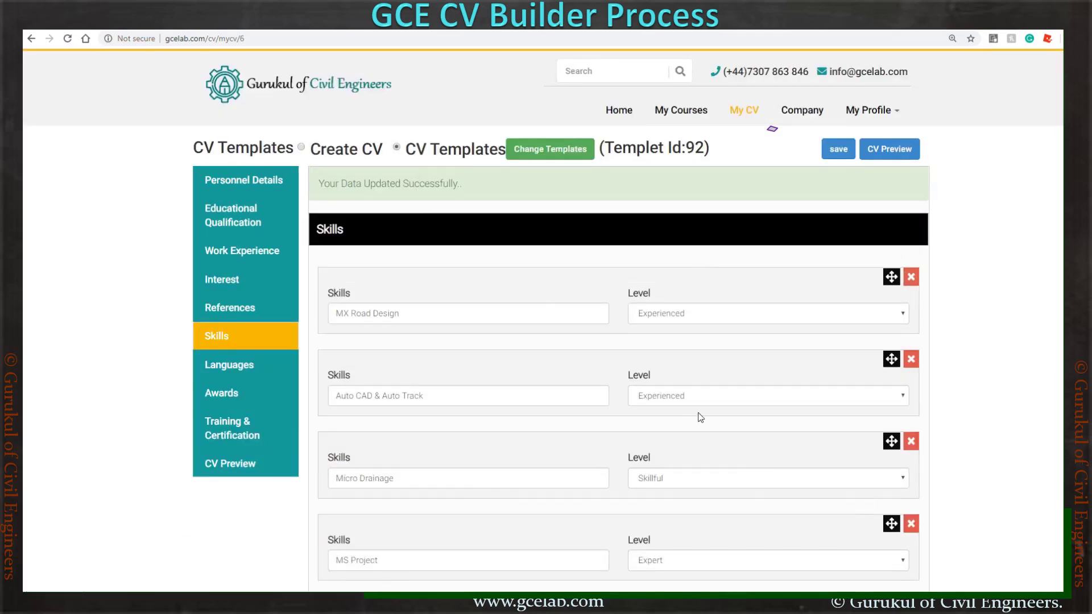
scroll(568, 398, "down", 2)
- In Languages, keep Hindi at Experienced and English at Expert, then go to Awards
left_click(242, 250)
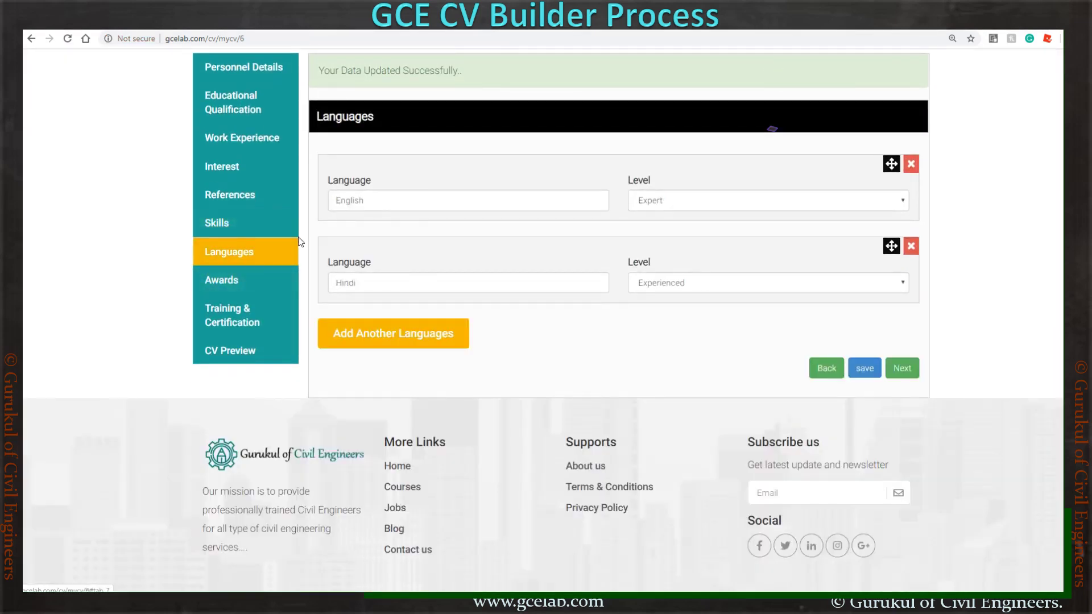
left_click(728, 290)
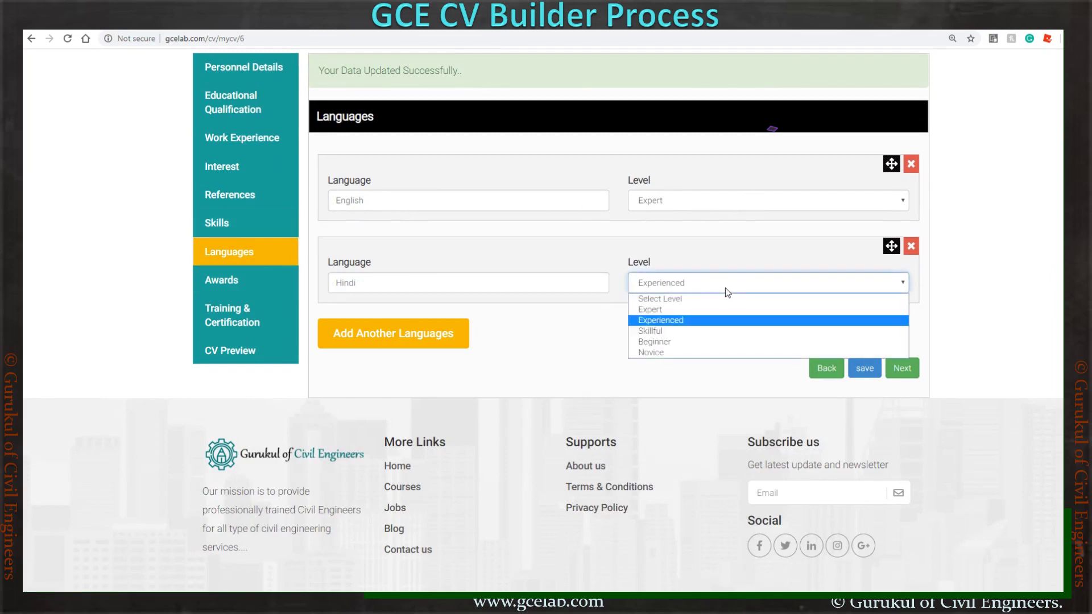
left_click(649, 403)
left_click(690, 202)
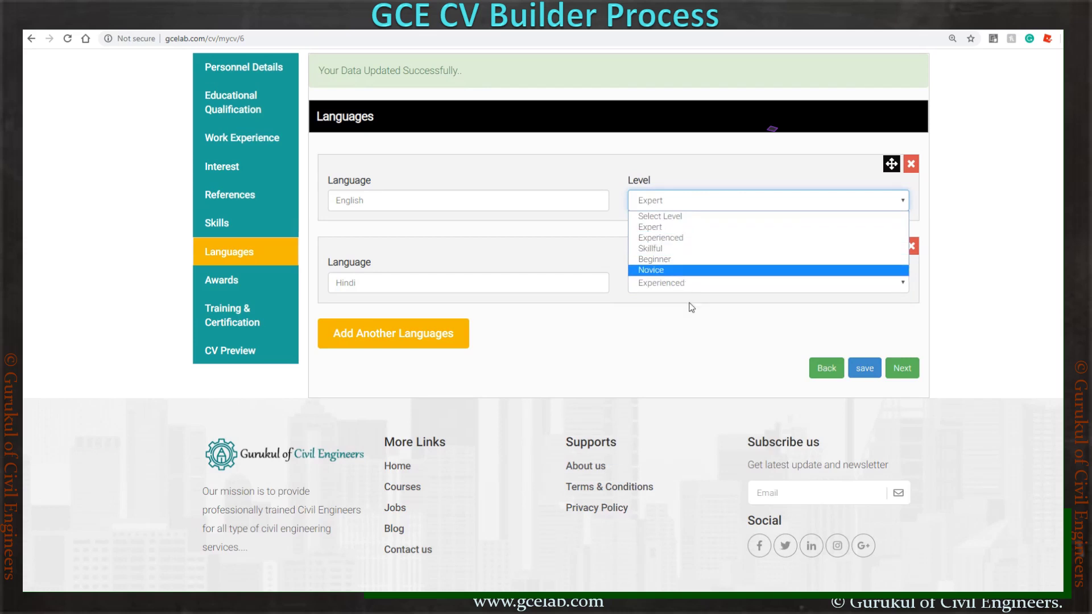
left_click(690, 360)
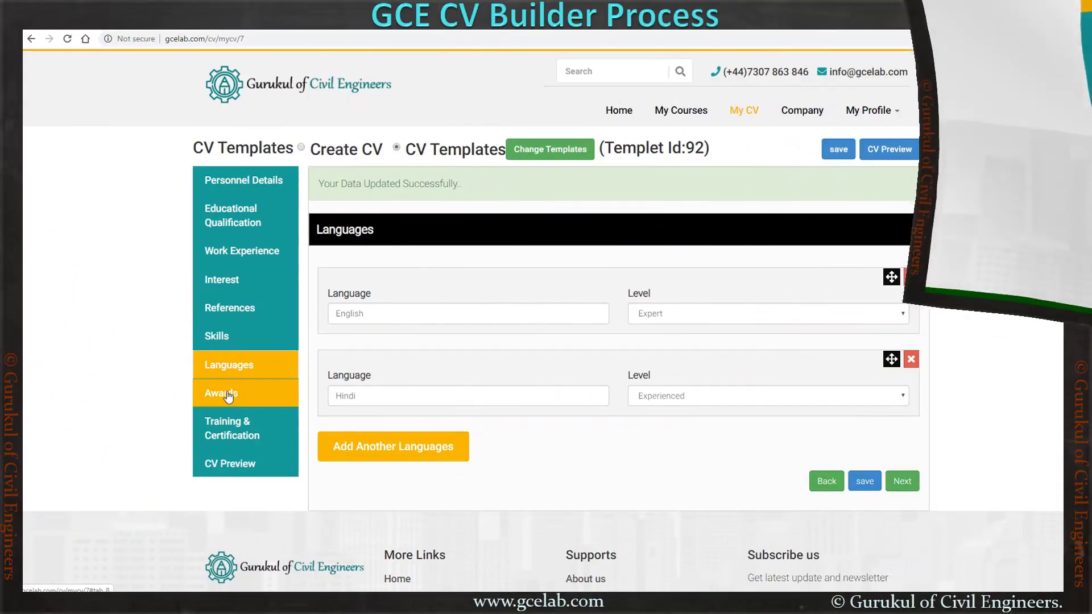
left_click(227, 393)
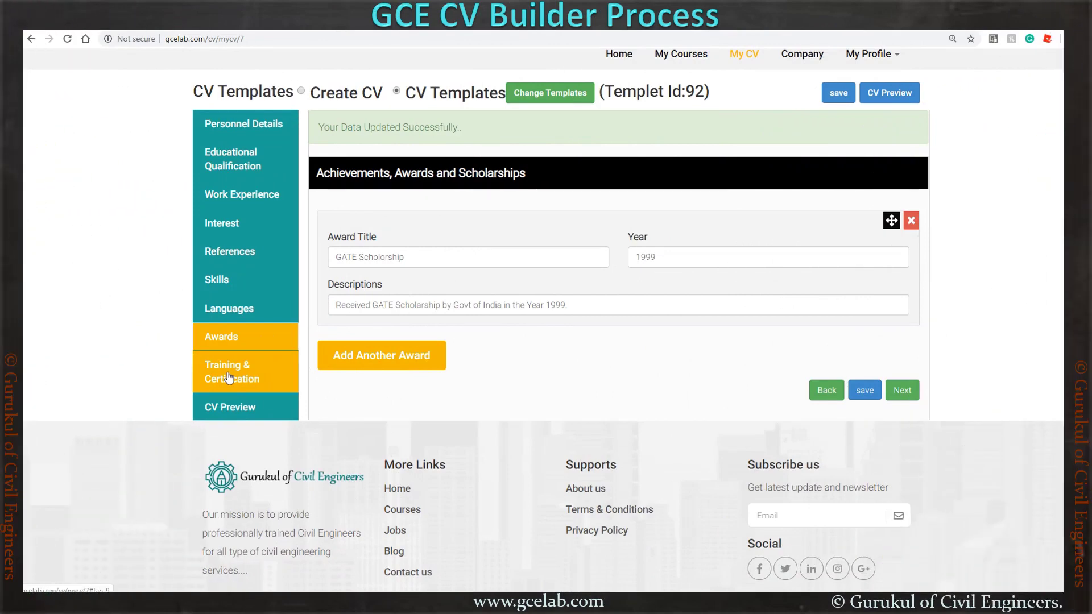
- Add a second training entry titled 'CAD Training' with the year 2000
left_click(228, 377)
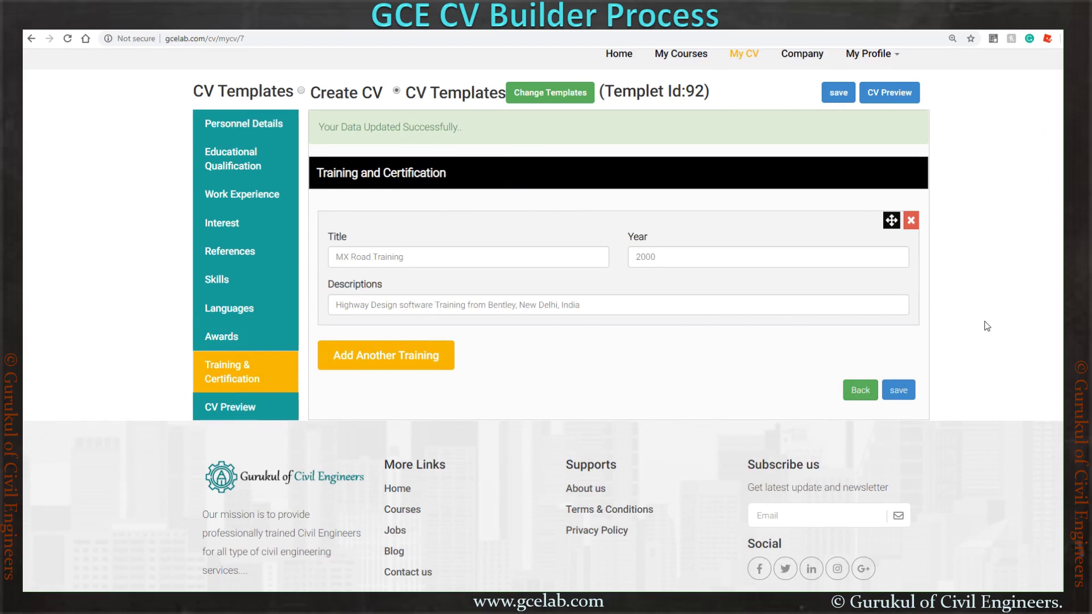
left_click(362, 356)
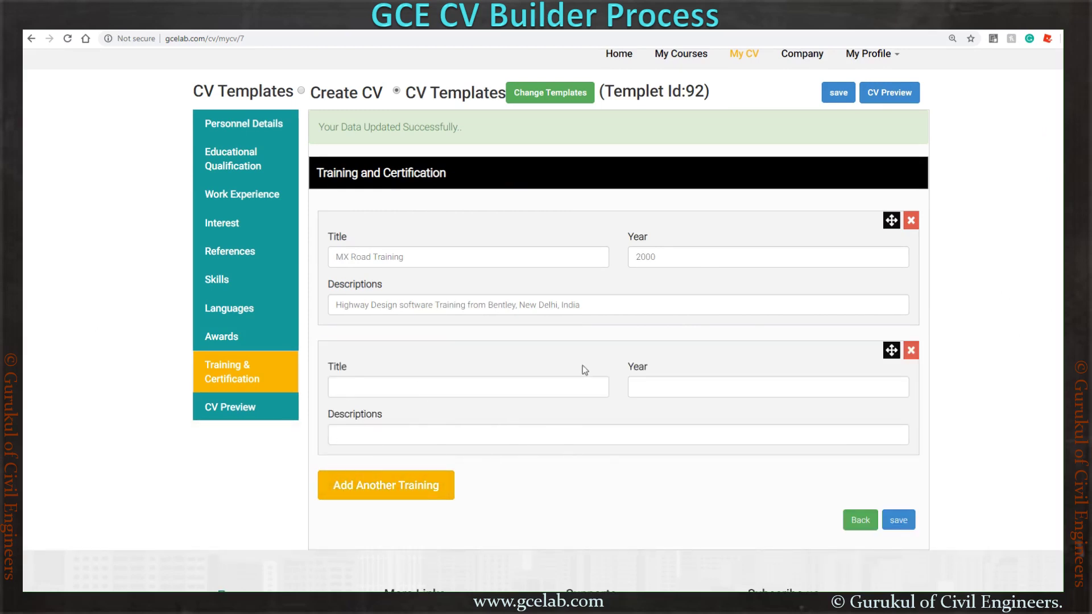
left_click(535, 386)
type("C")
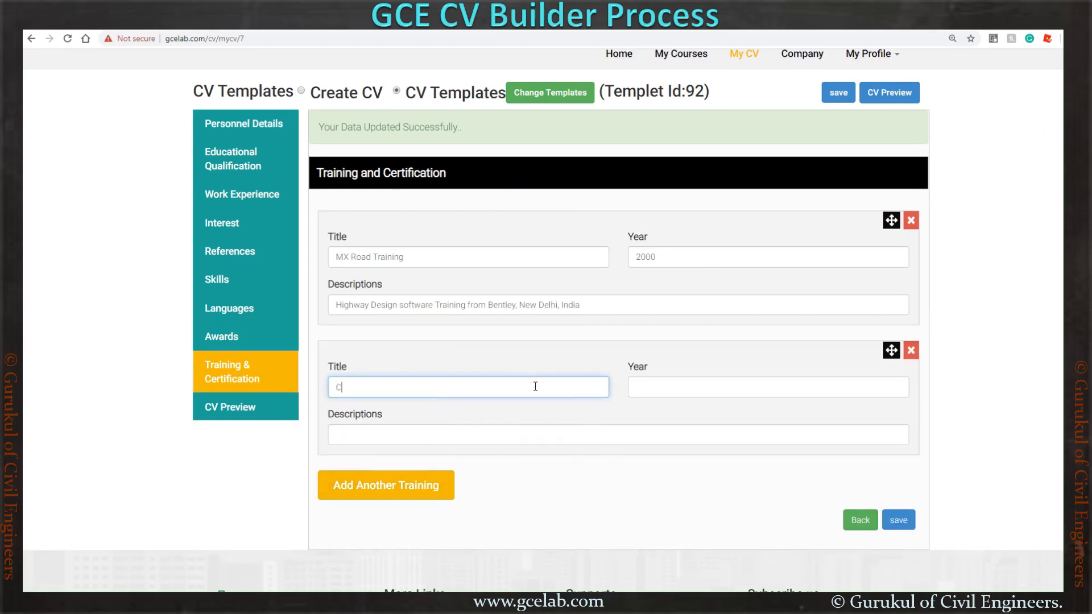
type("AD Train")
type("i")
type("ing")
key("BackSpace")
key("BackSpace")
key("BackSpace")
type("ng")
key("Left")
key("Left")
key("Left")
key("BackSpace")
left_click(693, 386)
type("2000")
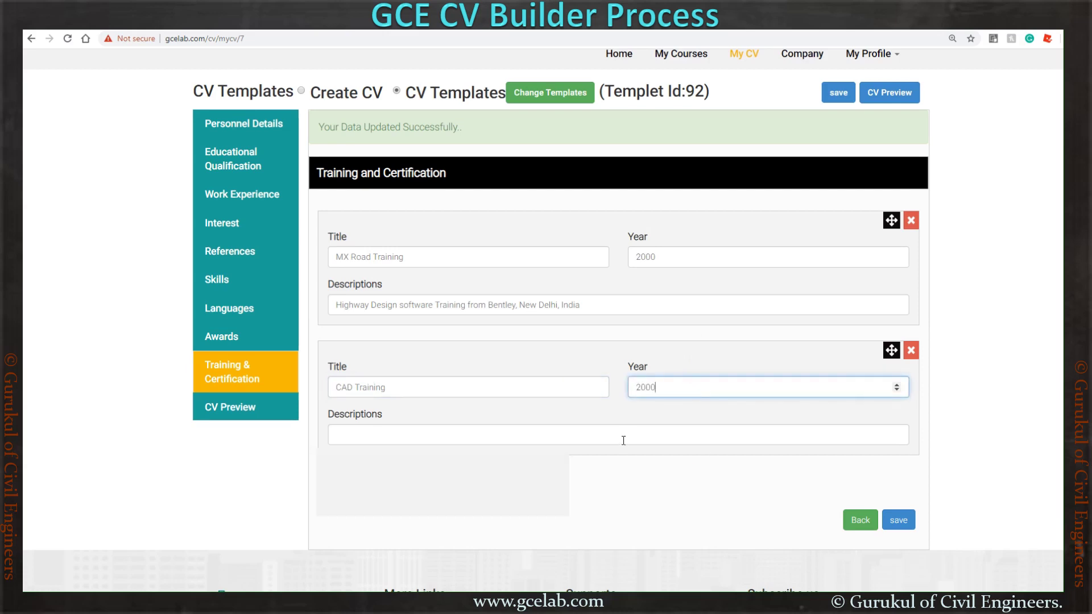
- Describe it as 'AutoCAD training from MGM Training Center, NOIDA', fixing spellings, and save
left_click(623, 440)
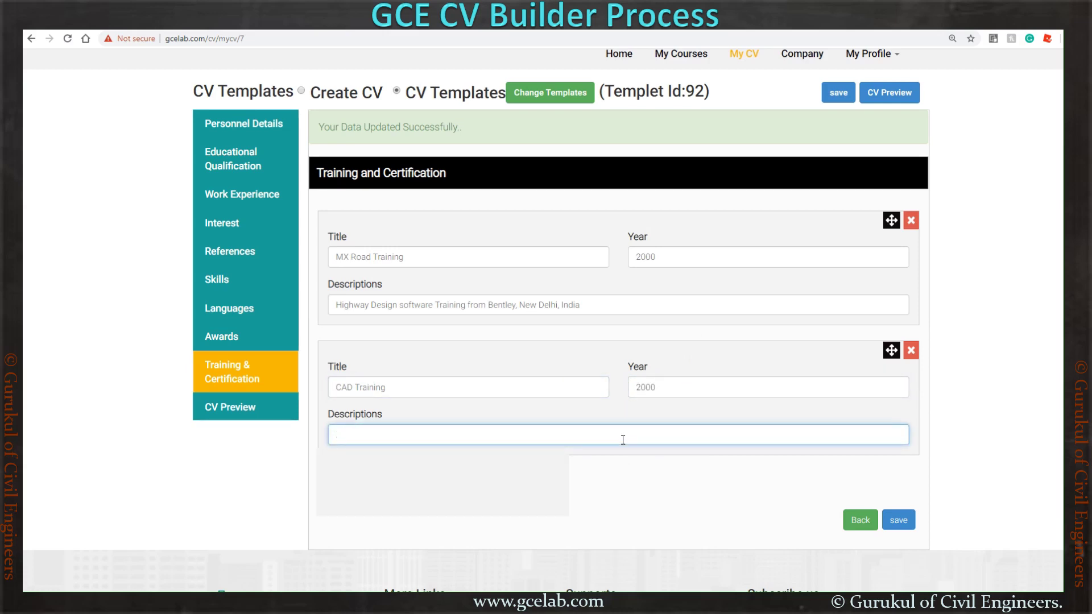
type("A")
type("Auto")
type("CAD ")
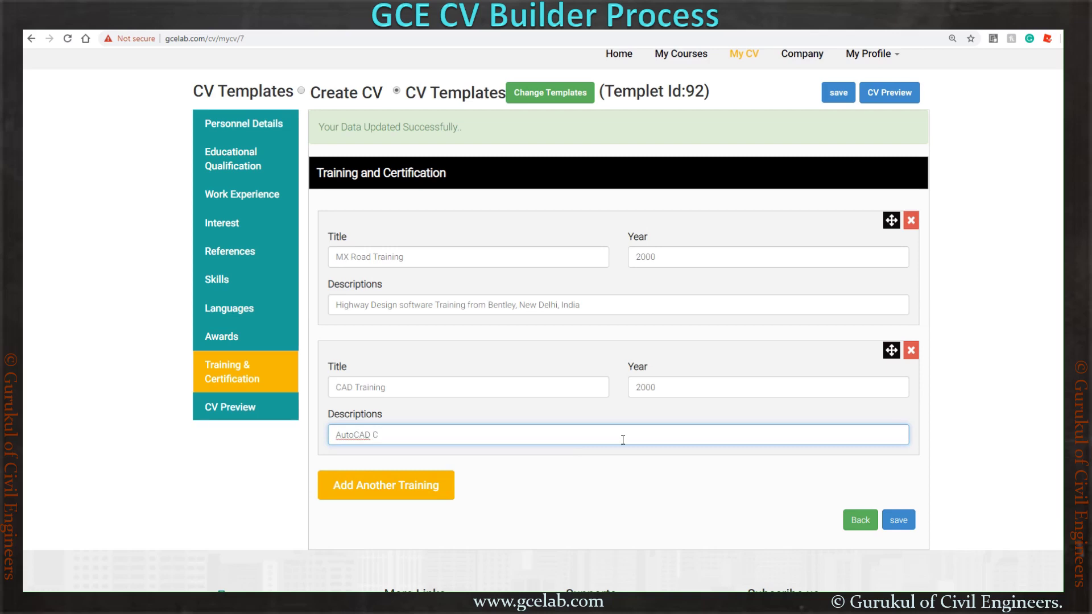
type("training ")
type("from ")
type("MGM ")
type("Tra")
type("iing ")
type("nng ")
type("Centre")
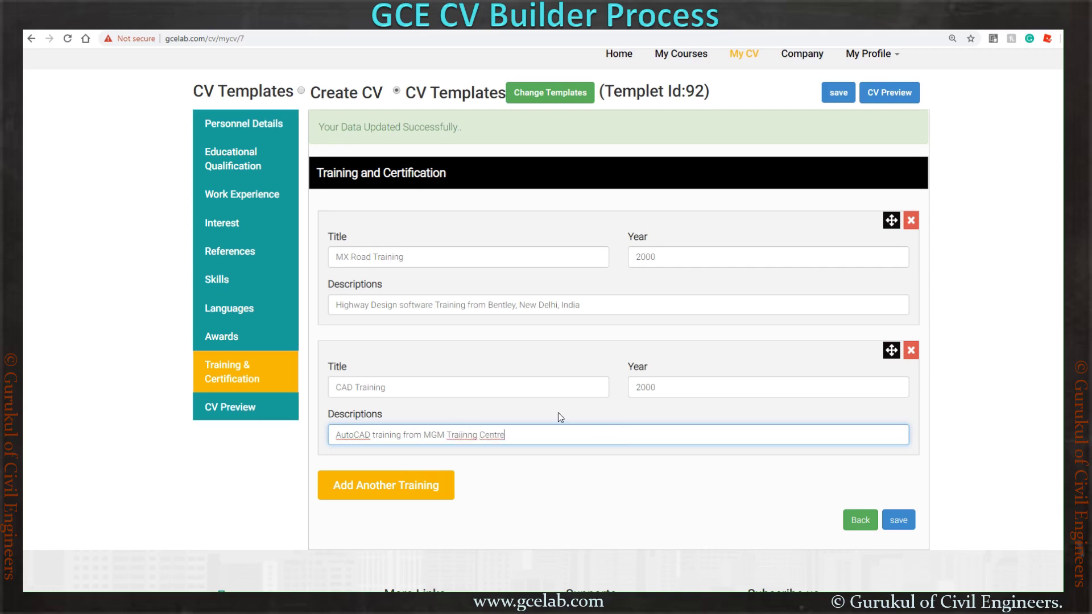
right_click(466, 436)
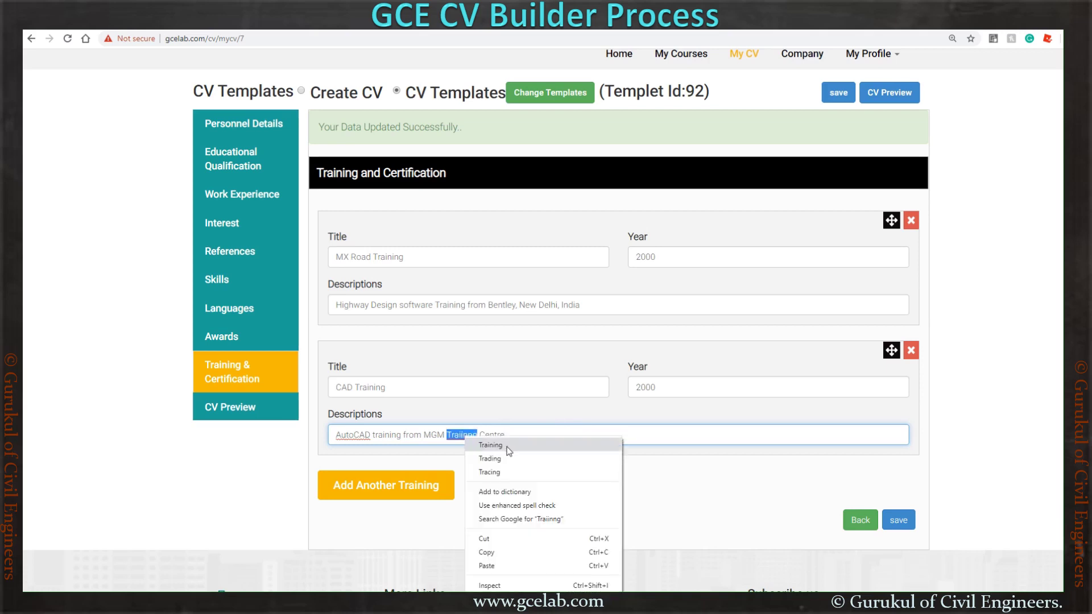
left_click(508, 446)
right_click(490, 436)
left_click(535, 446)
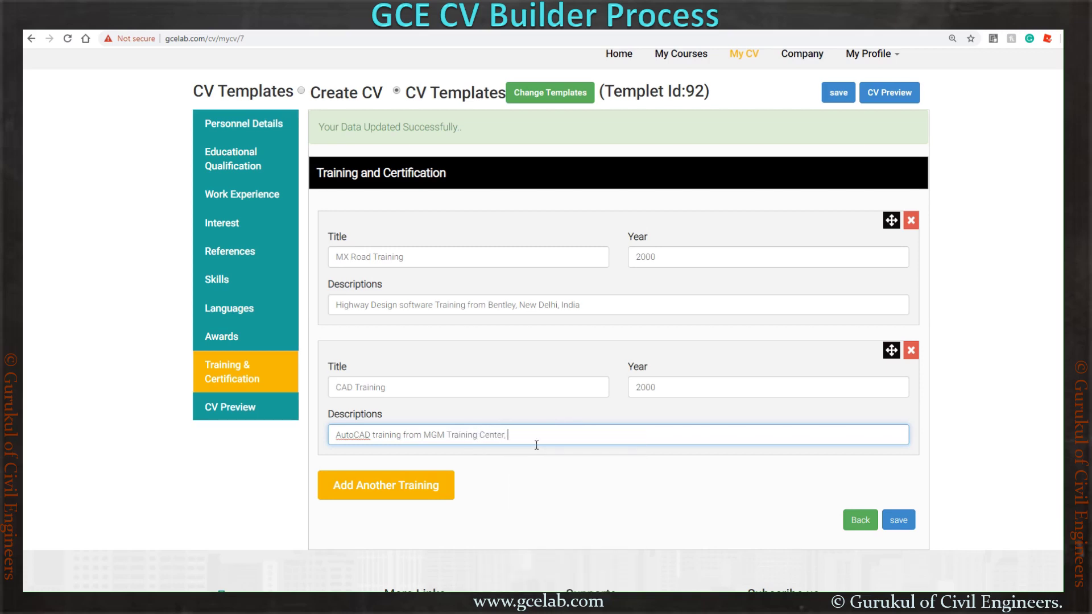
type("NOIDA, India")
left_click(902, 528)
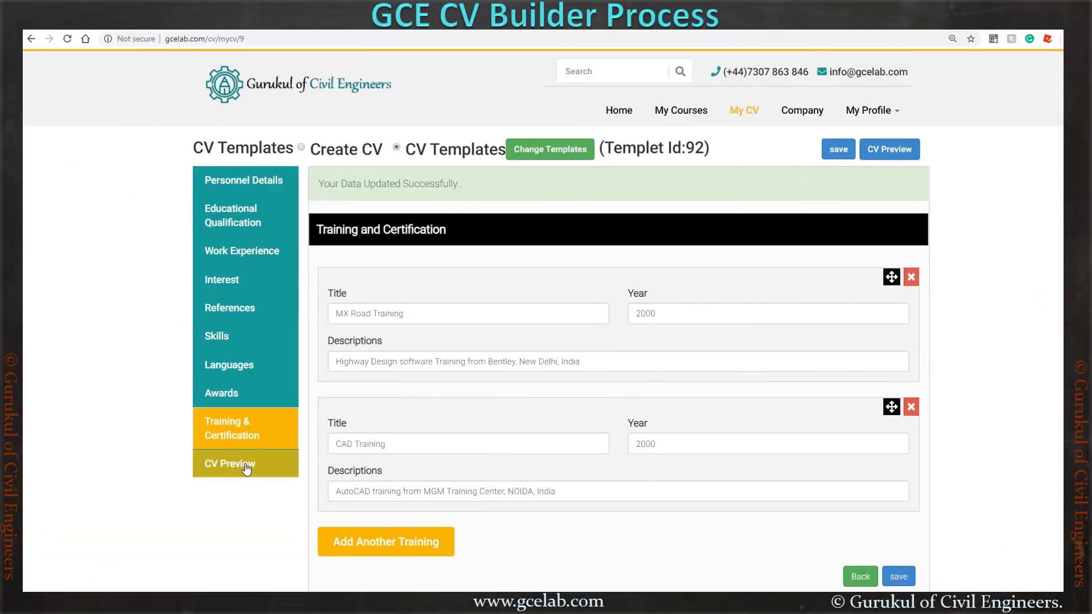
left_click(246, 466)
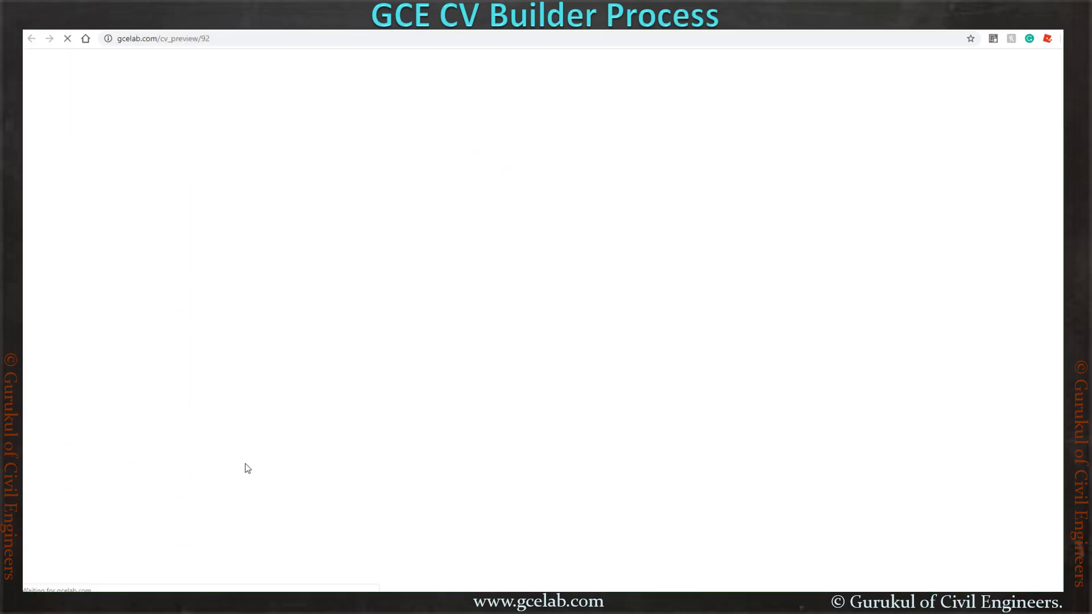
scroll(710, 308, "down", 6)
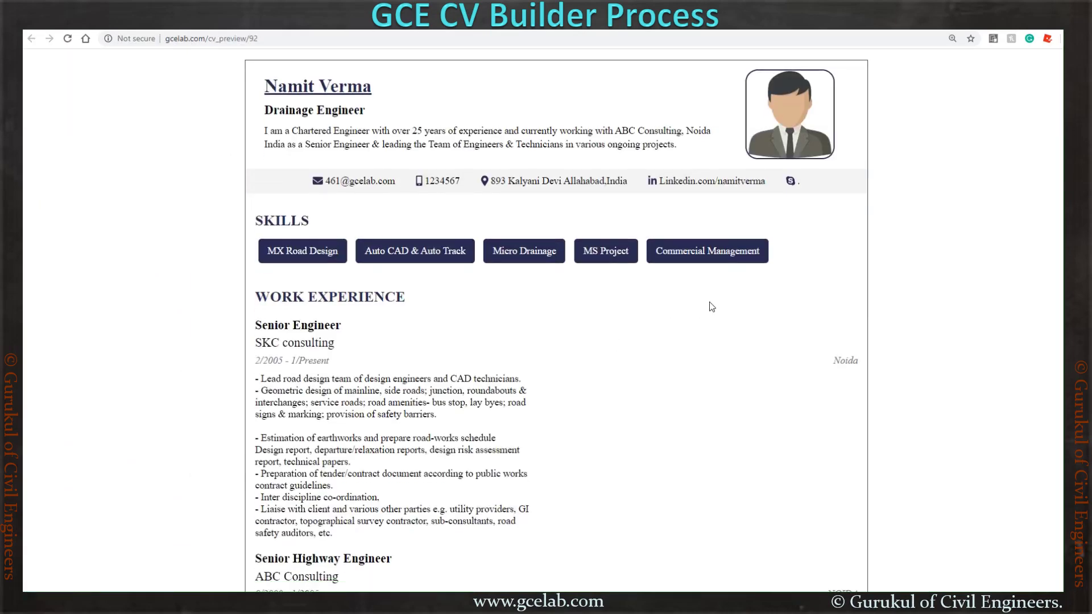
scroll(711, 307, "down", 7)
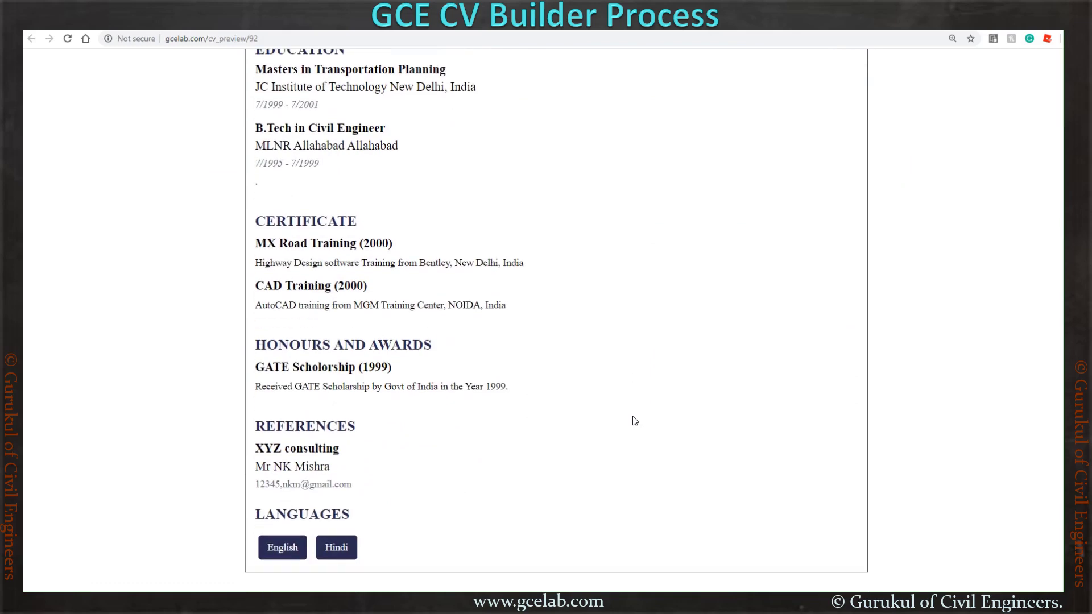
scroll(635, 421, "up", 13)
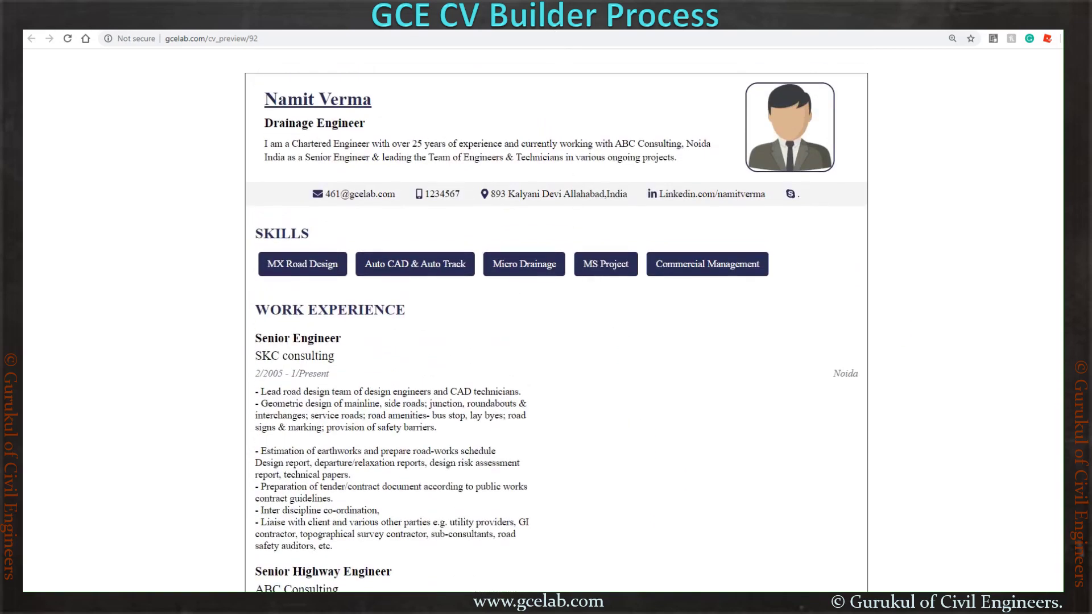
key("ctrl+w")
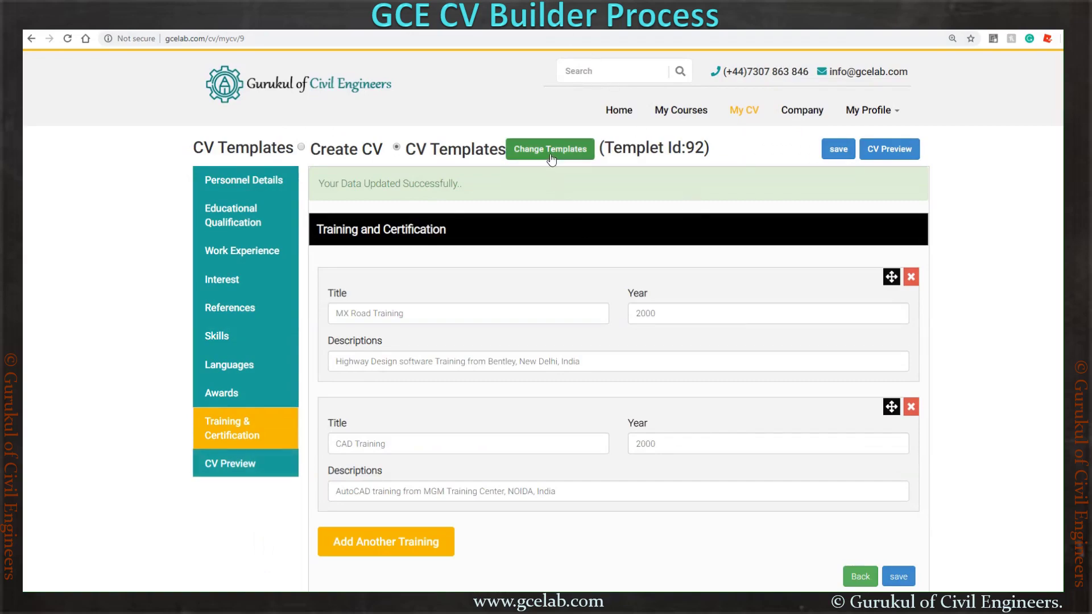